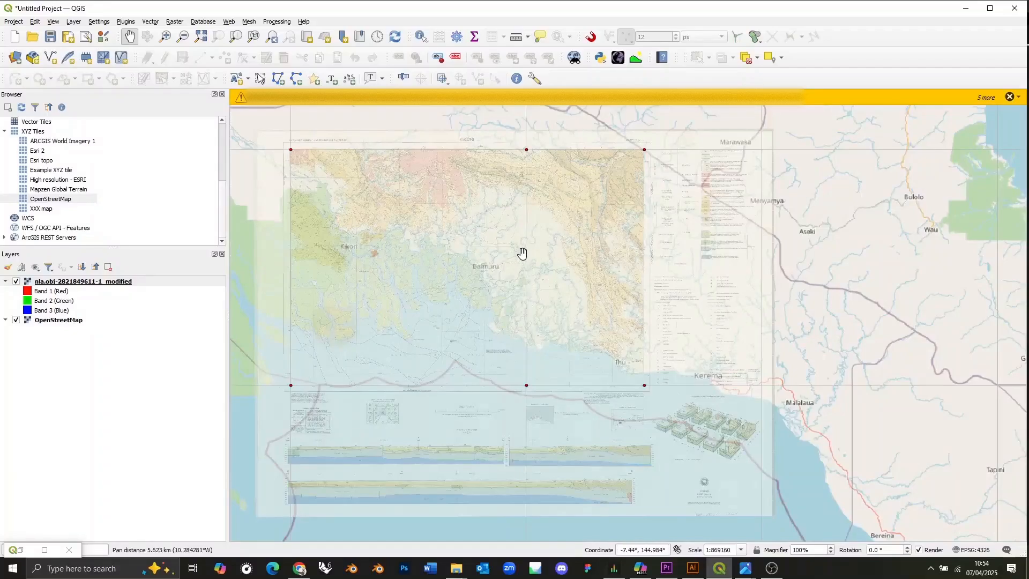
{"action": "left_click_drag", "start_coordinate": [524, 253], "coordinate": [550, 284]}
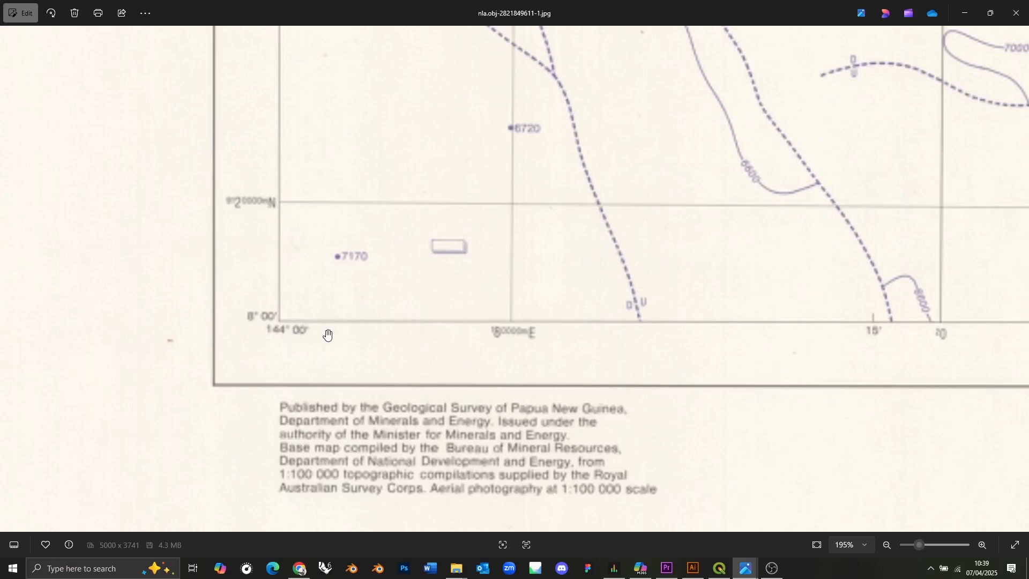
- Switch to QGIS and add the OpenStreetMap XYZ tile layer to the empty project
{"action": "key", "text": "alt+Tab"}
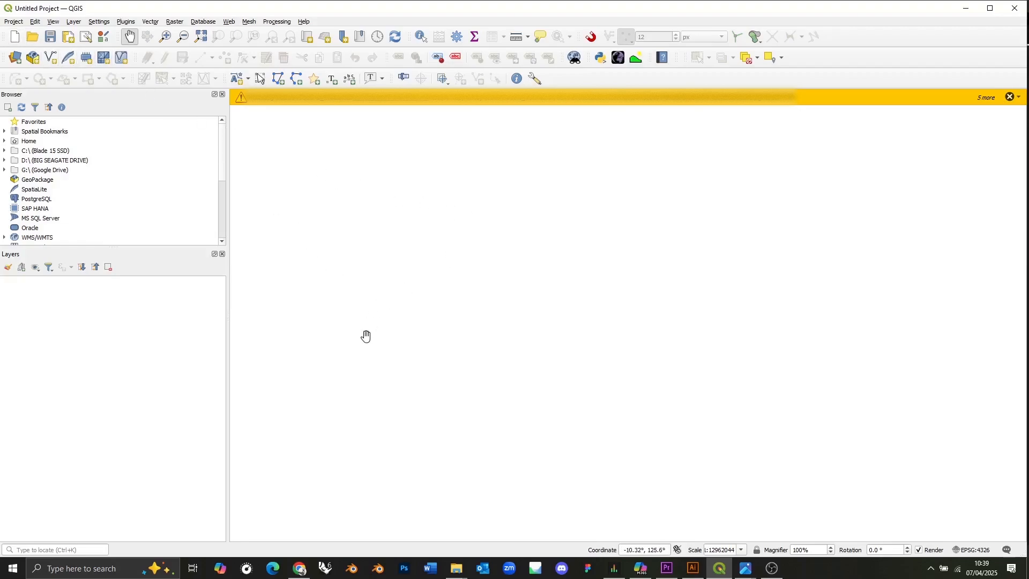
{"action": "scroll", "coordinate": [123, 192], "scroll_direction": "down", "scroll_amount": 4}
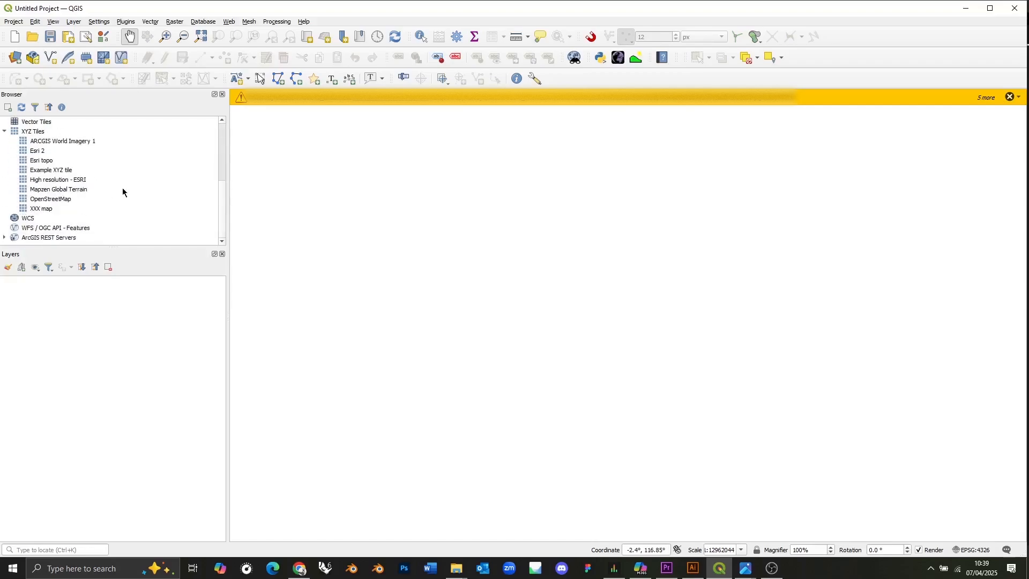
{"action": "left_click", "coordinate": [68, 198]}
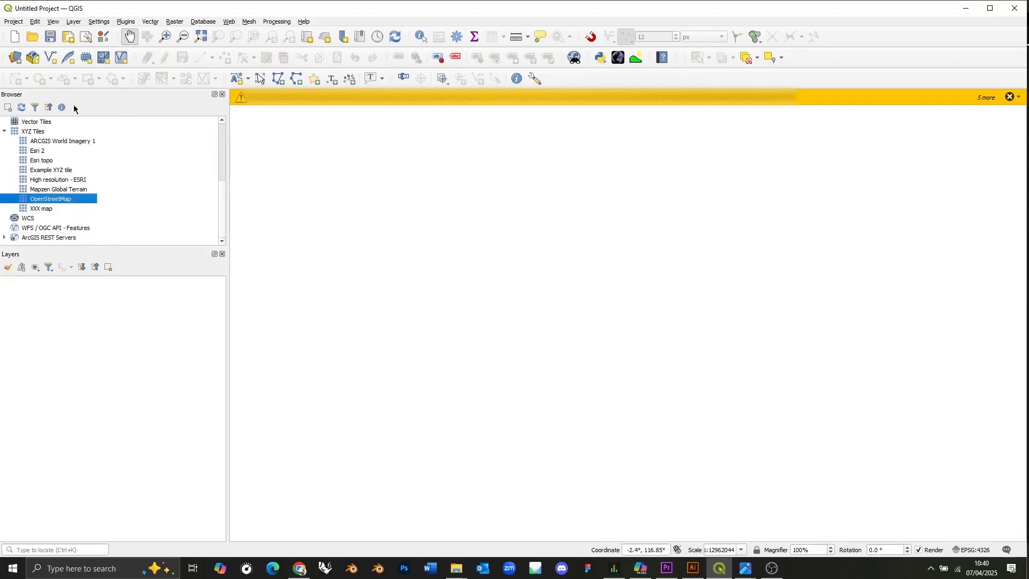
{"action": "left_click", "coordinate": [74, 21]}
{"action": "mouse_move", "coordinate": [77, 60]}
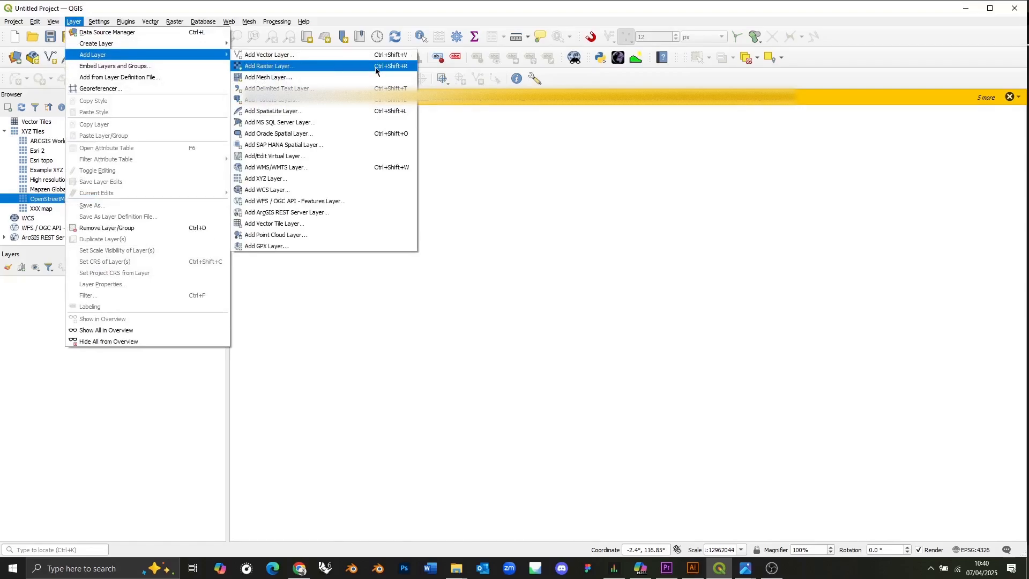
{"action": "left_click", "coordinate": [362, 182]}
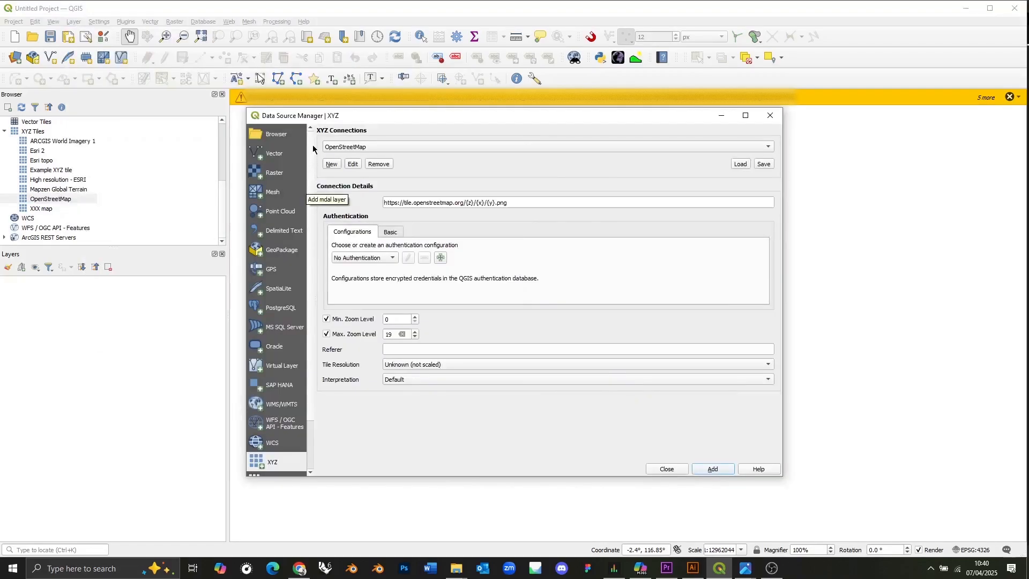
{"action": "left_click", "coordinate": [401, 146]}
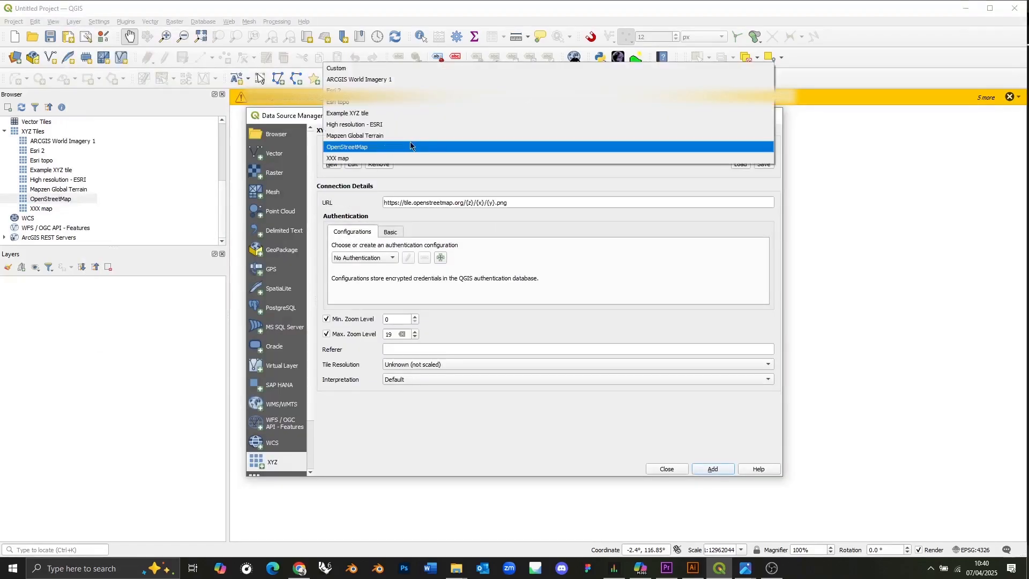
{"action": "left_click", "coordinate": [348, 147]}
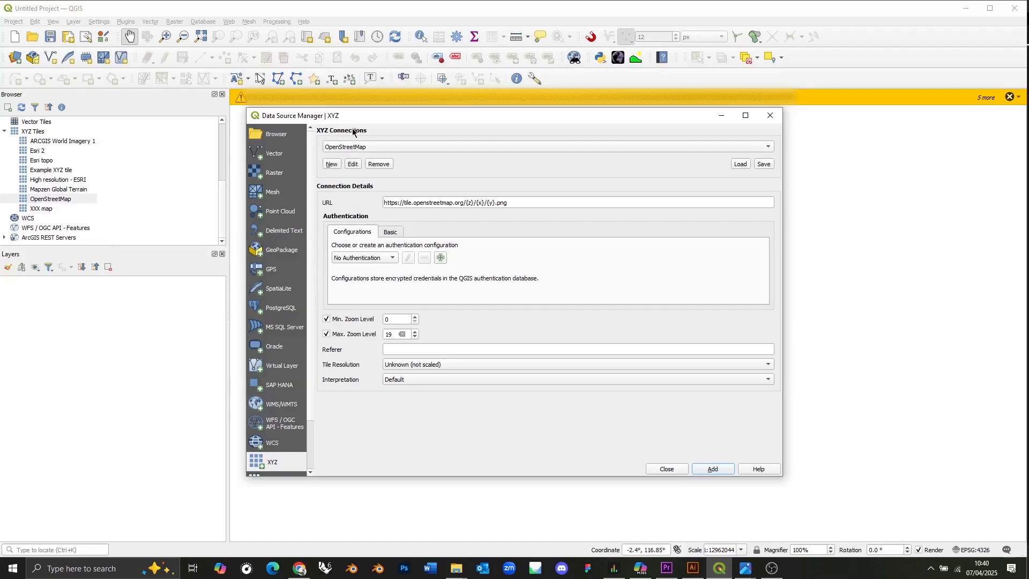
{"action": "left_click", "coordinate": [712, 470]}
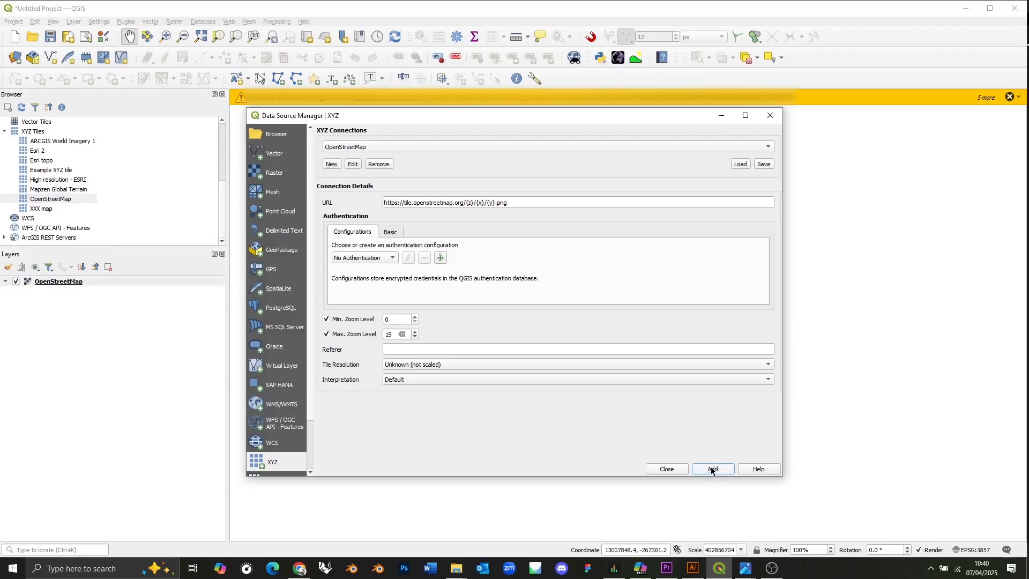
{"action": "left_click", "coordinate": [665, 469]}
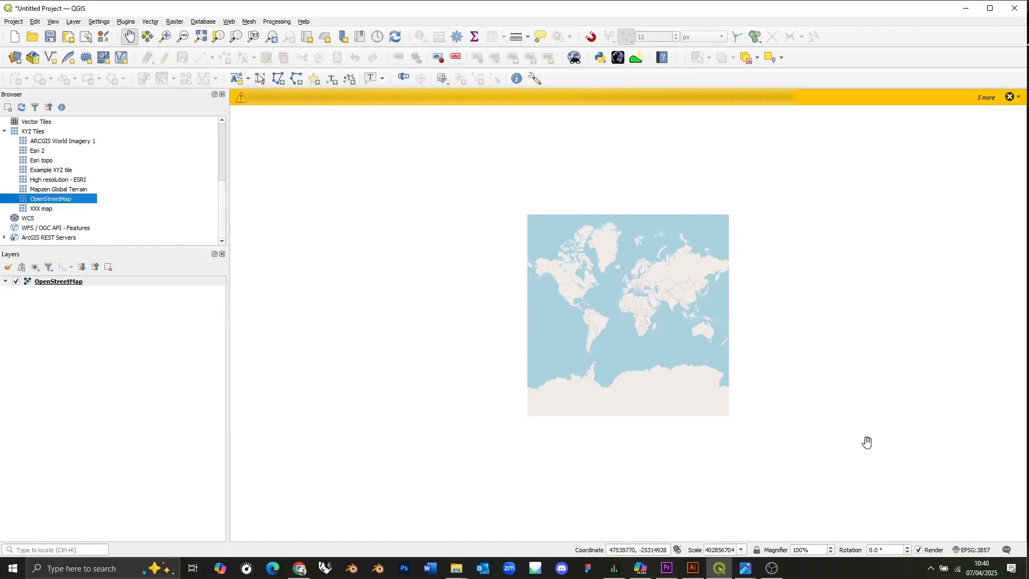
- Set the project's coordinate reference system to WGS 84 (EPSG:4326)
{"action": "left_click", "coordinate": [975, 550]}
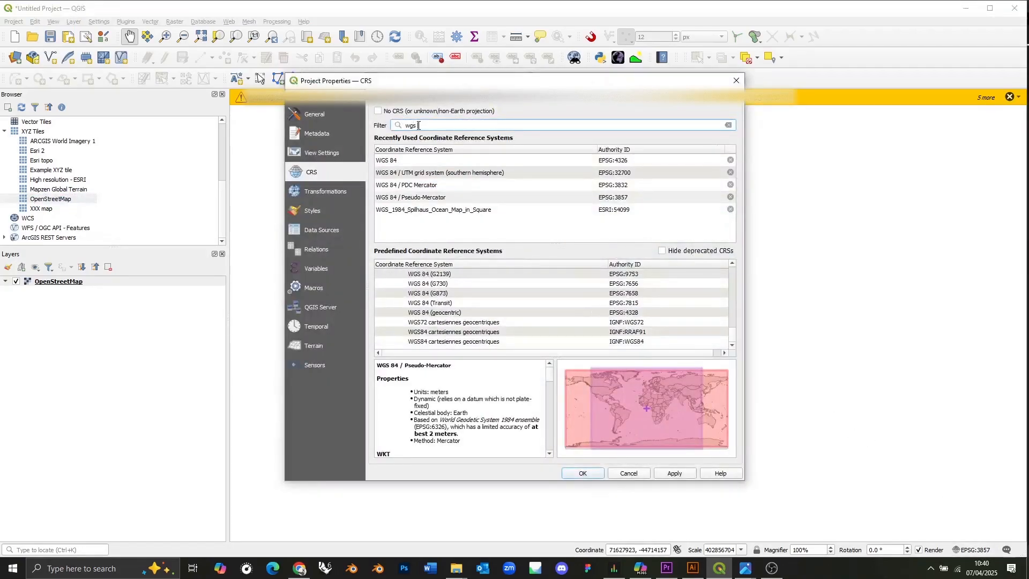
{"action": "type", "text": "84"}
{"action": "left_click", "coordinate": [472, 160]}
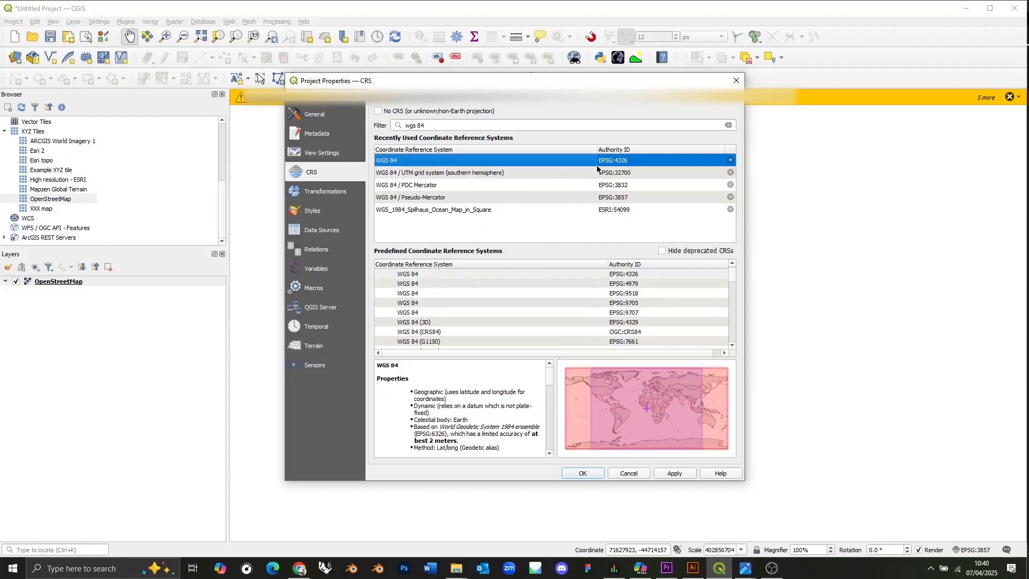
{"action": "left_click", "coordinate": [681, 472]}
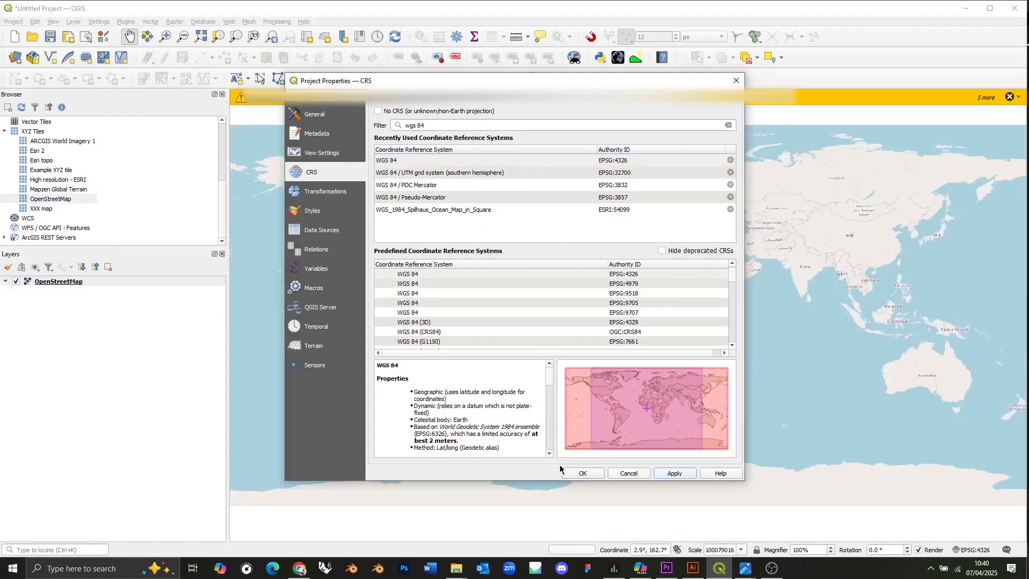
{"action": "left_click", "coordinate": [583, 472]}
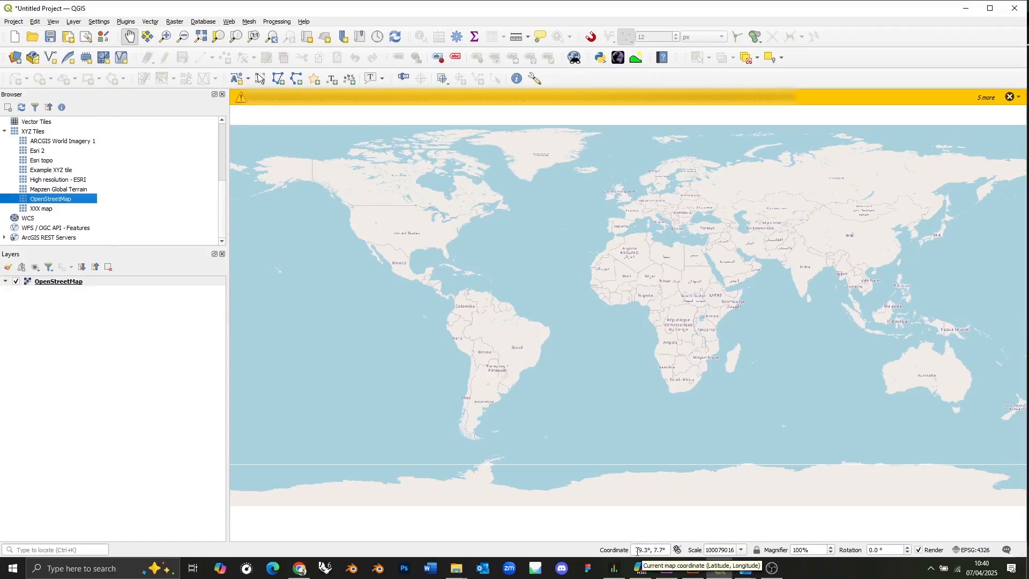
{"action": "left_click", "coordinate": [635, 551]}
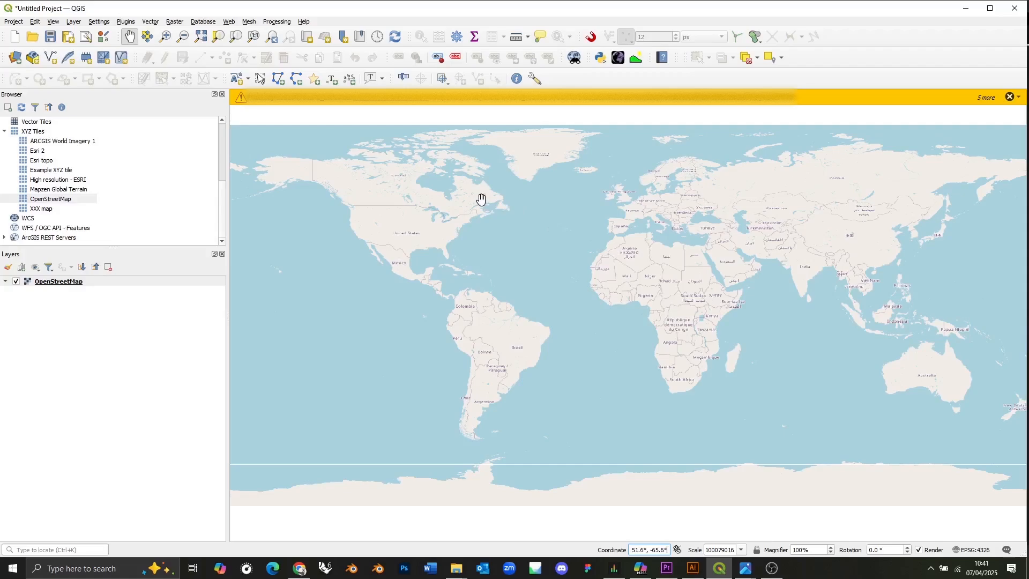
- Enable the map's grid decoration and set its X and Y intervals to 1.00
{"action": "left_click", "coordinate": [73, 22]}
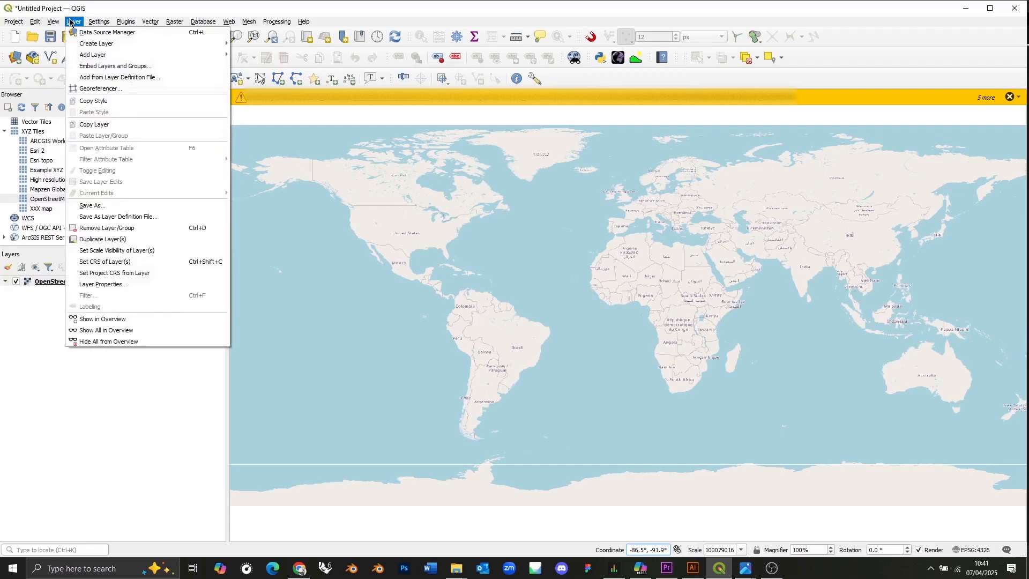
{"action": "mouse_move", "coordinate": [54, 22]}
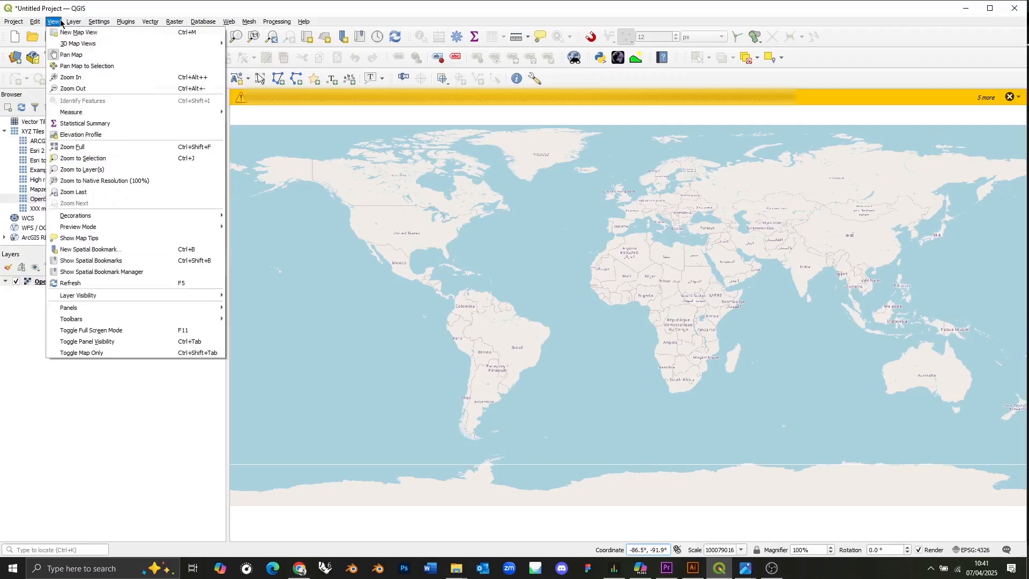
{"action": "mouse_move", "coordinate": [99, 222]}
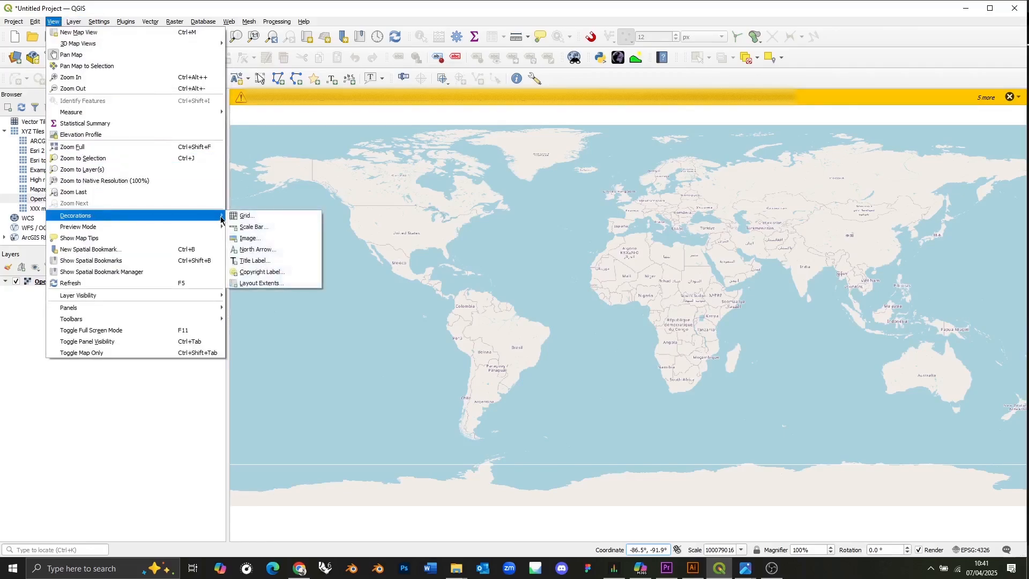
{"action": "left_click", "coordinate": [252, 220]}
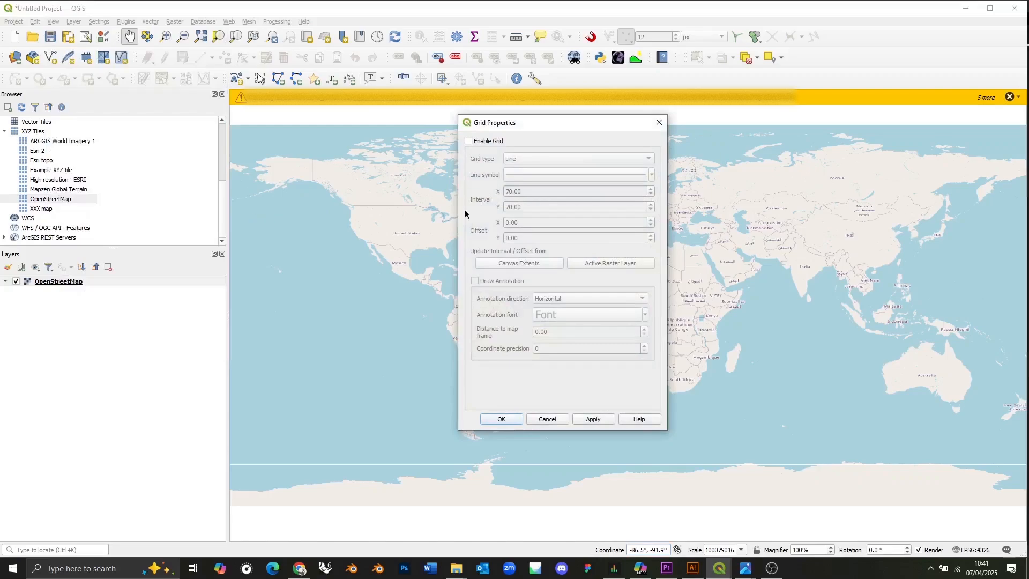
{"action": "left_click", "coordinate": [484, 142]}
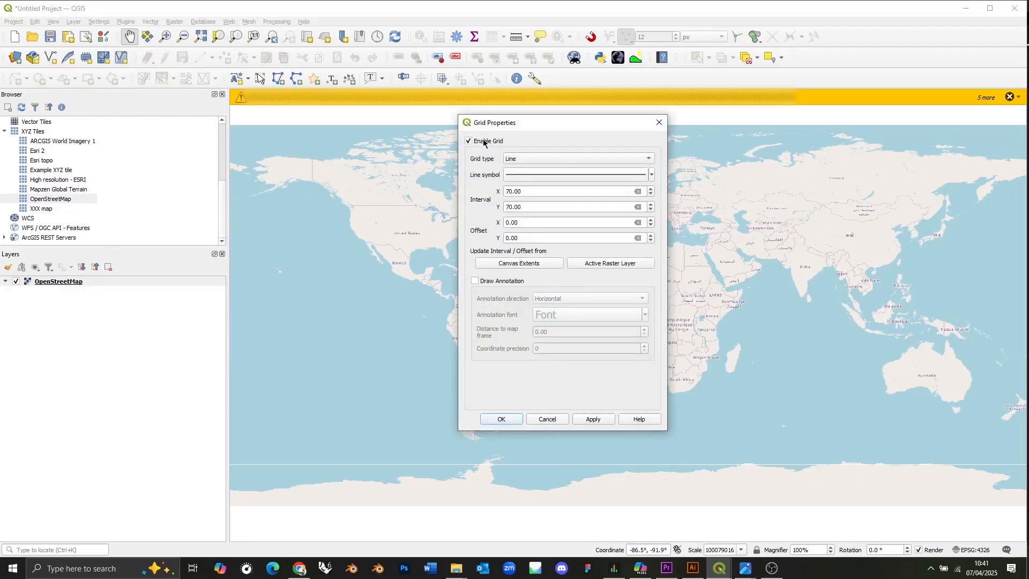
{"action": "left_click_drag", "start_coordinate": [528, 192], "coordinate": [465, 205]}
{"action": "type", "text": "1"}
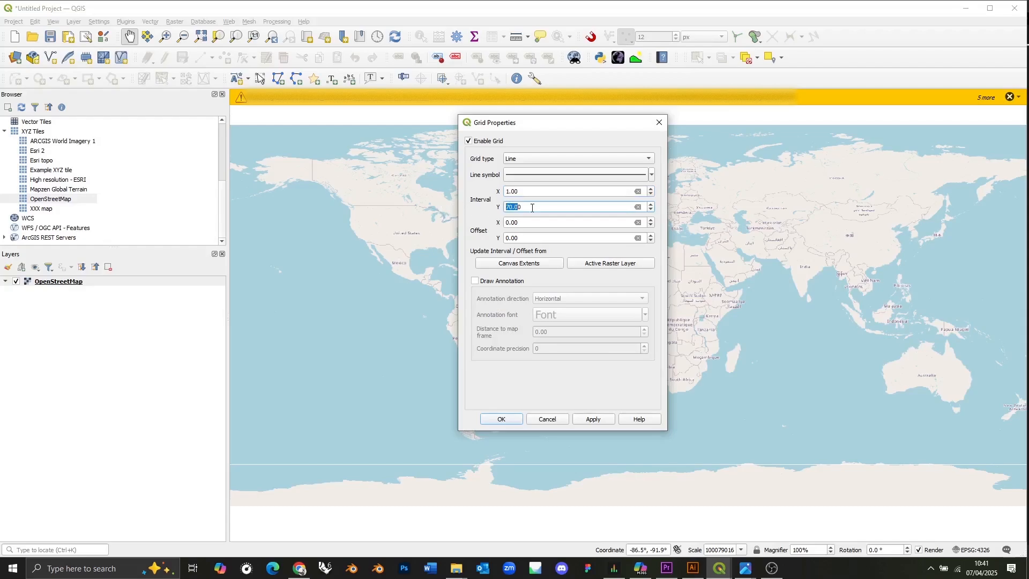
{"action": "type", "text": "1"}
{"action": "key", "text": "Tab"}
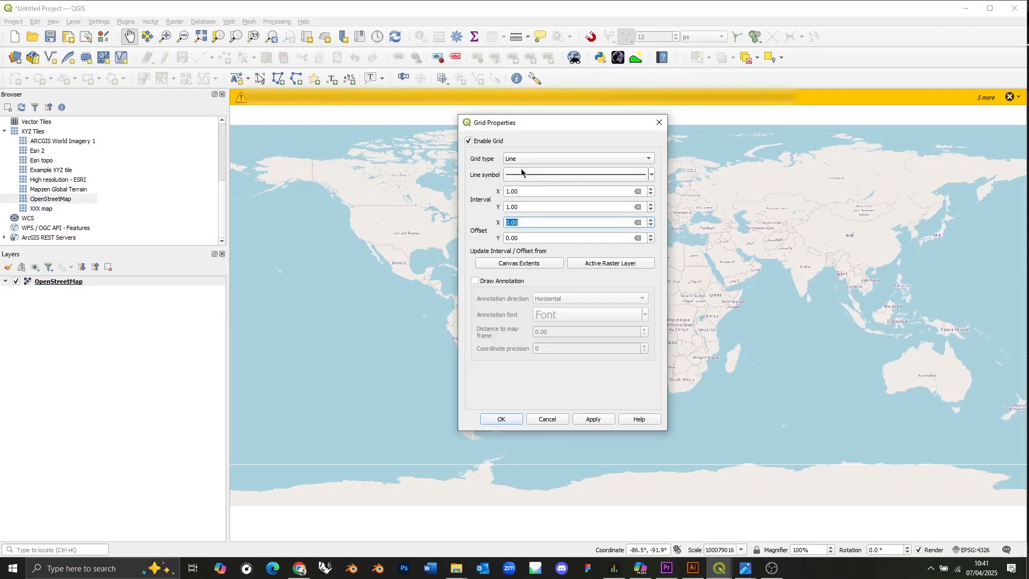
- Change the grid's simple line colour to light grey #bababa and apply the grid to the map
{"action": "left_click", "coordinate": [522, 175]}
{"action": "left_click", "coordinate": [830, 128]}
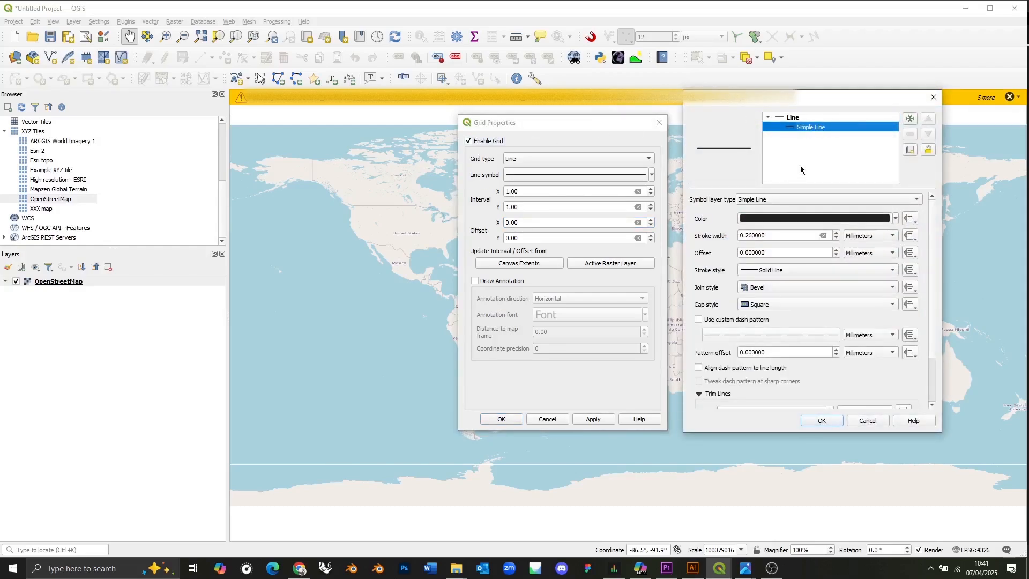
{"action": "left_click", "coordinate": [815, 218]}
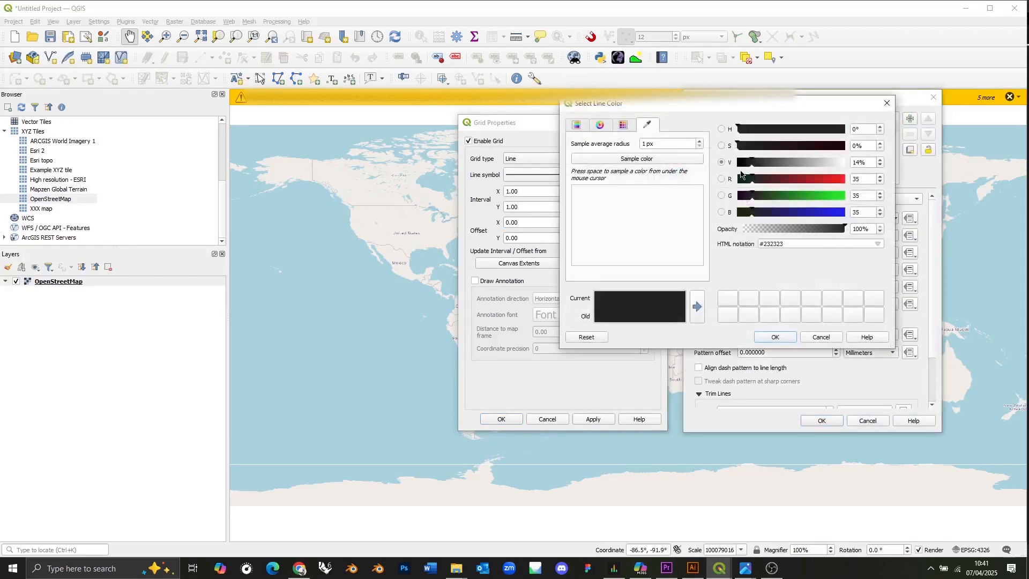
{"action": "left_click", "coordinate": [809, 167]}
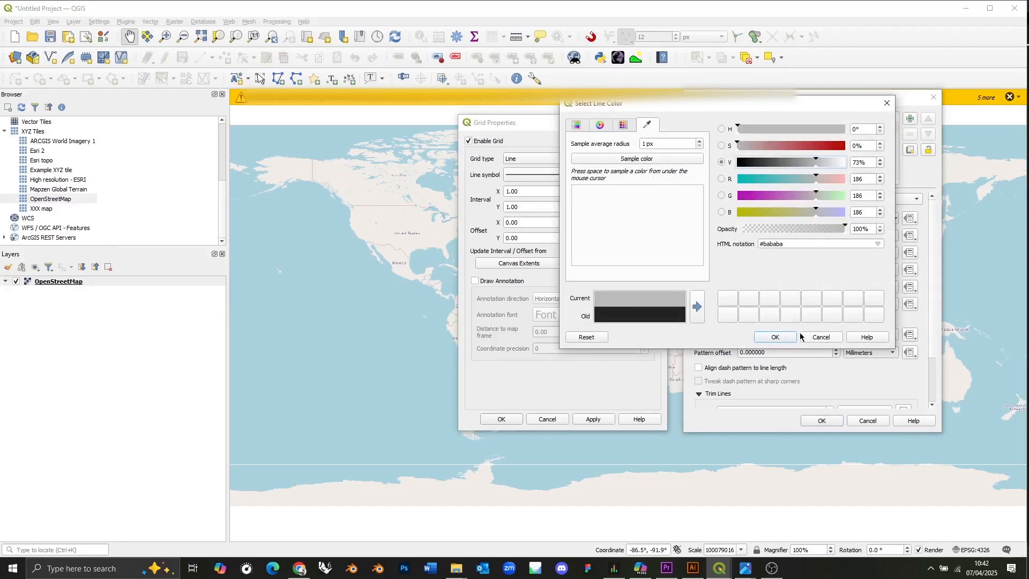
{"action": "left_click", "coordinate": [775, 336]}
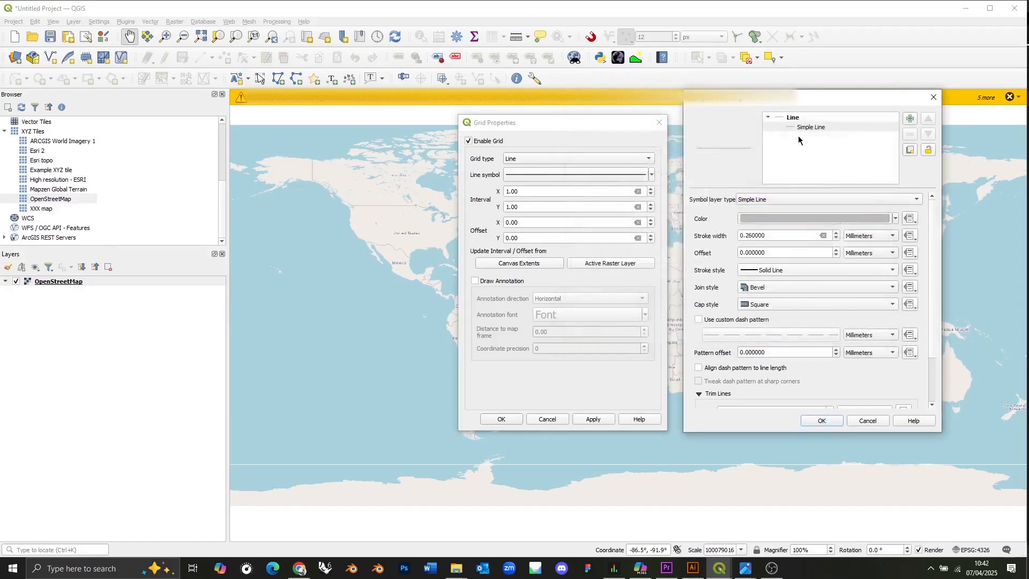
{"action": "left_click", "coordinate": [822, 421]}
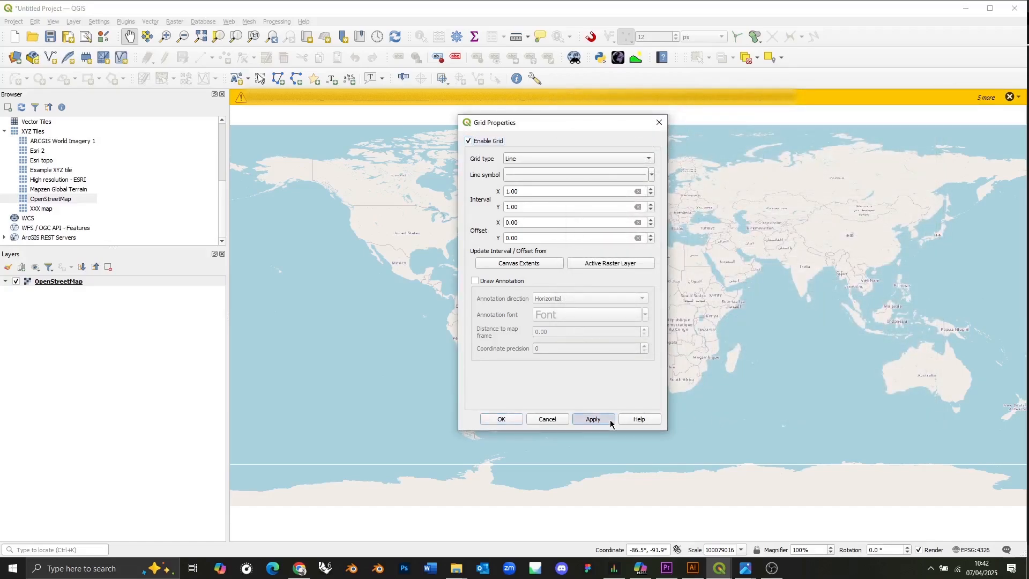
{"action": "left_click", "coordinate": [592, 419]}
{"action": "left_click", "coordinate": [500, 420]}
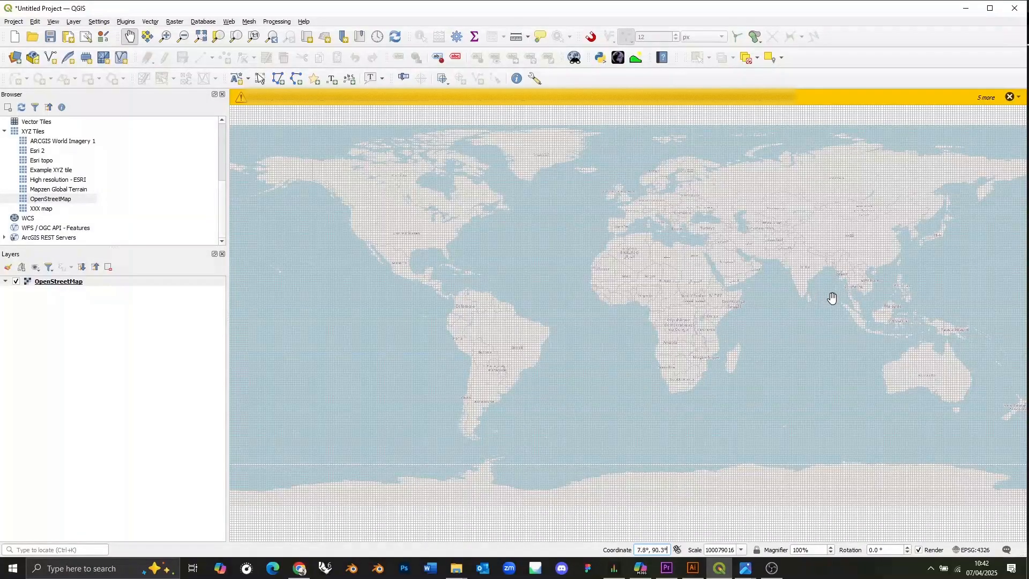
- Locate the southern coast of Papua New Guinea on the gridded OpenStreetMap layer
{"action": "left_click_drag", "start_coordinate": [858, 303], "coordinate": [830, 303]}
{"action": "scroll", "coordinate": [830, 303], "scroll_direction": "up", "scroll_amount": 3}
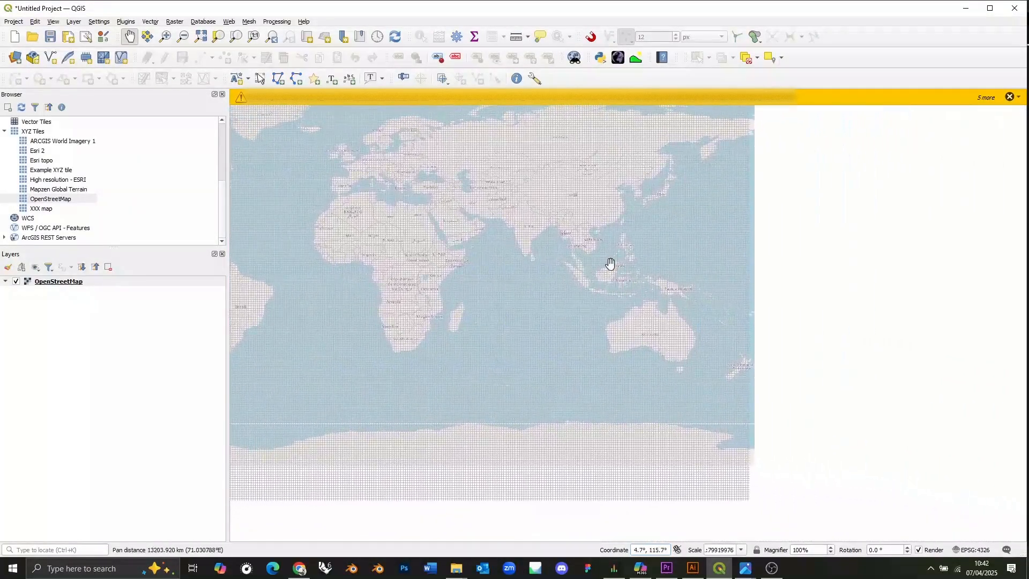
{"action": "scroll", "coordinate": [669, 285], "scroll_direction": "up", "scroll_amount": 1}
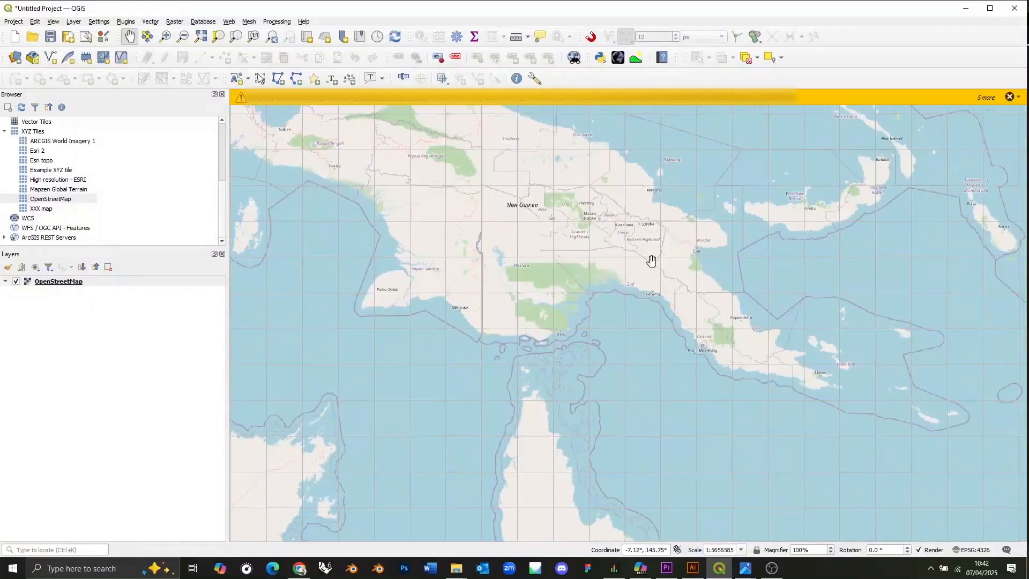
{"action": "left_click_drag", "start_coordinate": [650, 263], "coordinate": [525, 271]}
{"action": "left_click_drag", "start_coordinate": [508, 310], "coordinate": [557, 327]}
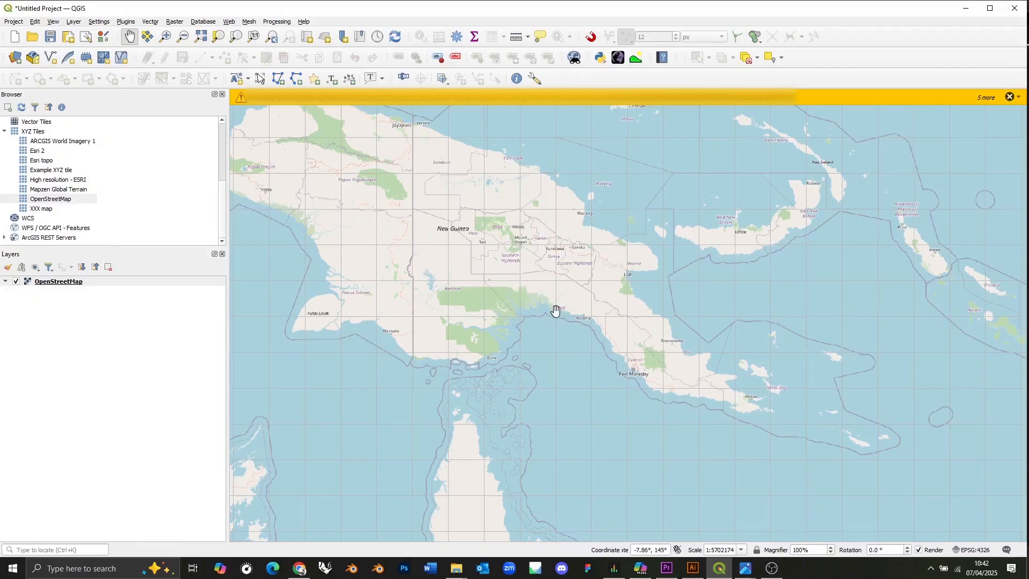
{"action": "scroll", "coordinate": [516, 307], "scroll_direction": "up", "scroll_amount": 1}
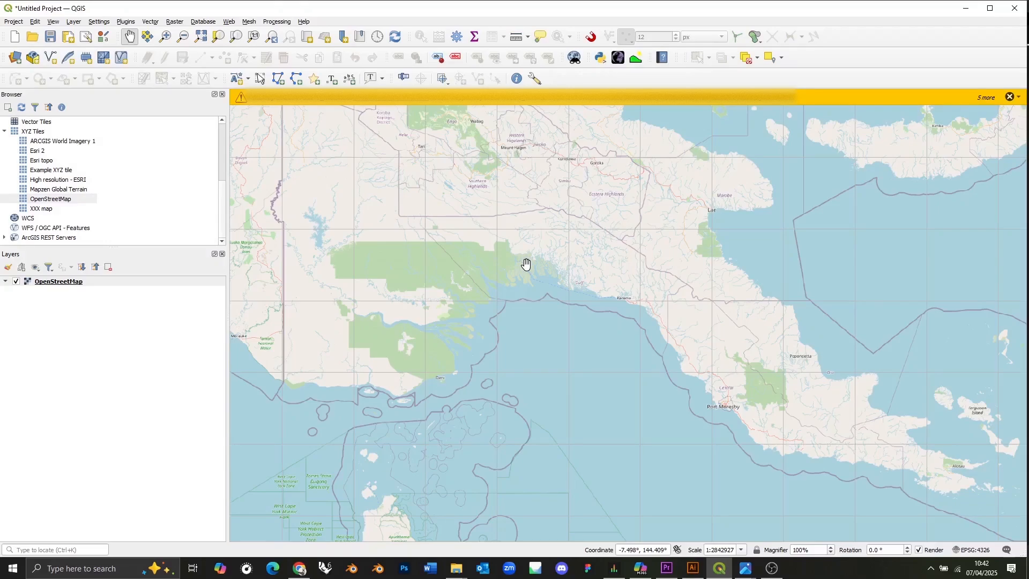
{"action": "left_click", "coordinate": [74, 21]}
{"action": "left_click", "coordinate": [101, 86]}
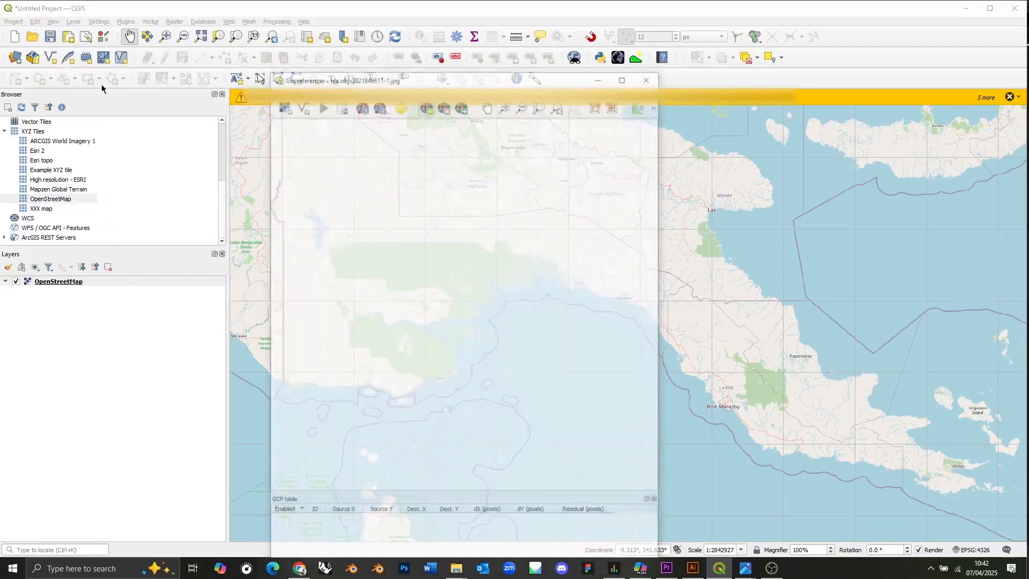
{"action": "left_click_drag", "start_coordinate": [379, 78], "coordinate": [406, 44]}
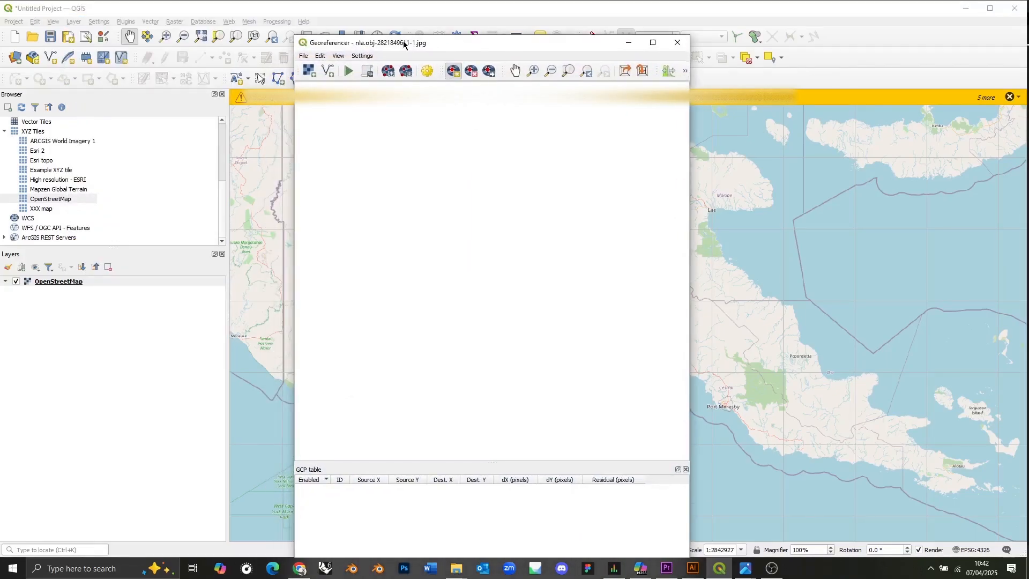
{"action": "left_click", "coordinate": [310, 70]}
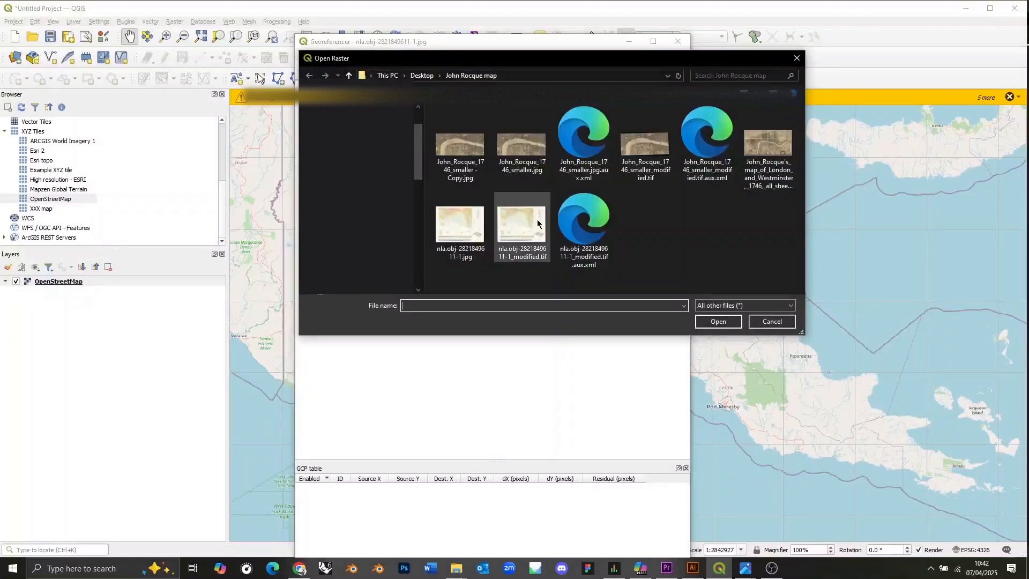
{"action": "double_click", "coordinate": [442, 225]}
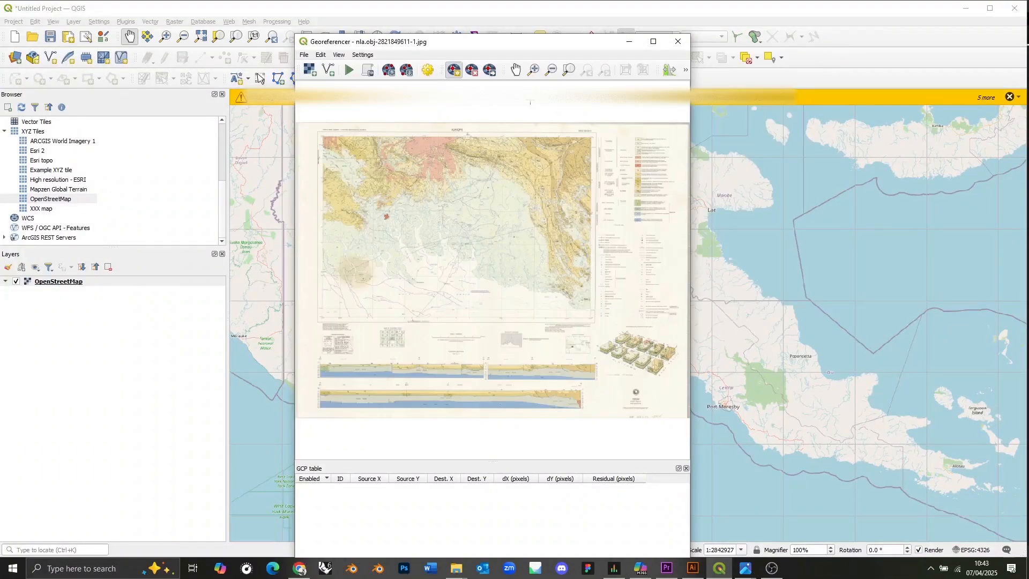
{"action": "double_click", "coordinate": [520, 38]}
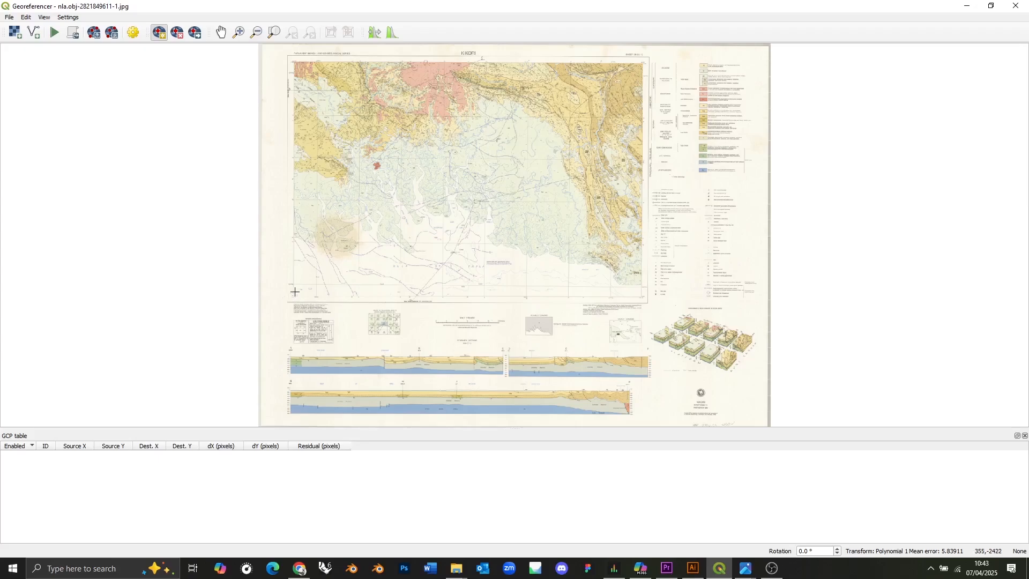
- Add a control point at the map frame's south-west corner with X 144 and Y -8 in WGS 84
{"action": "scroll", "coordinate": [293, 295], "scroll_direction": "up", "scroll_amount": 4}
{"action": "scroll", "coordinate": [327, 305], "scroll_direction": "up", "scroll_amount": 1}
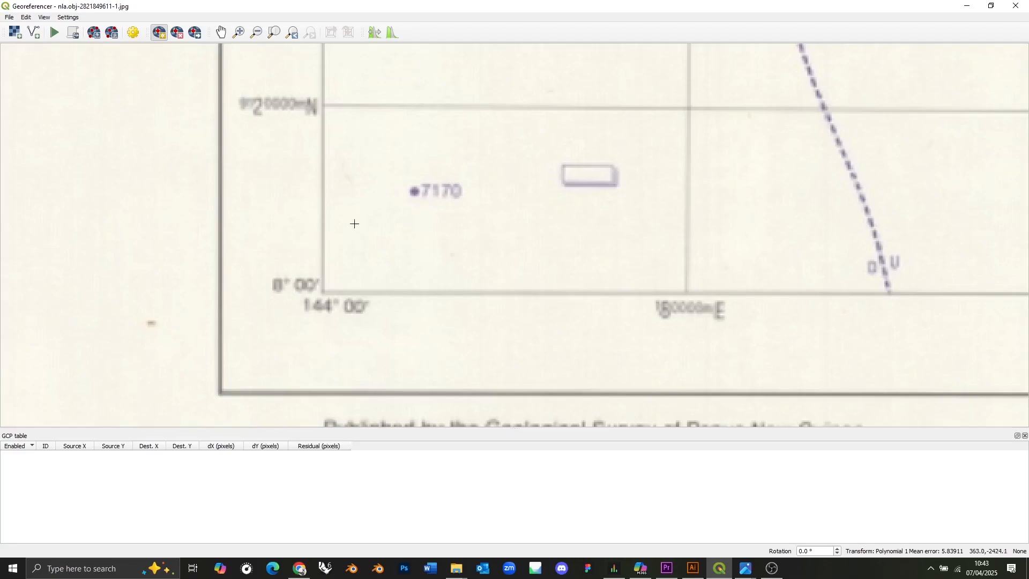
{"action": "left_click", "coordinate": [322, 292]}
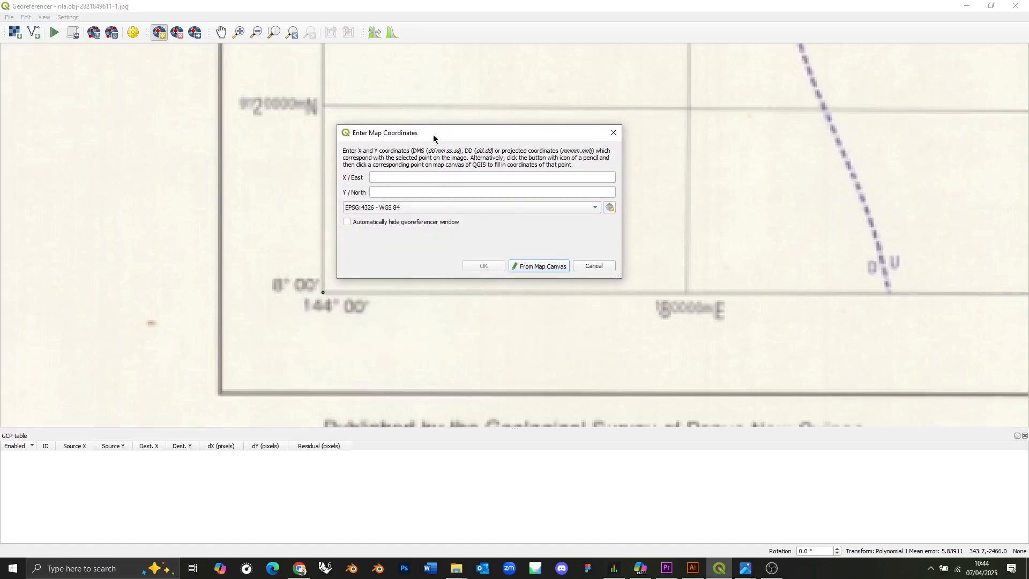
{"action": "left_click", "coordinate": [379, 176]}
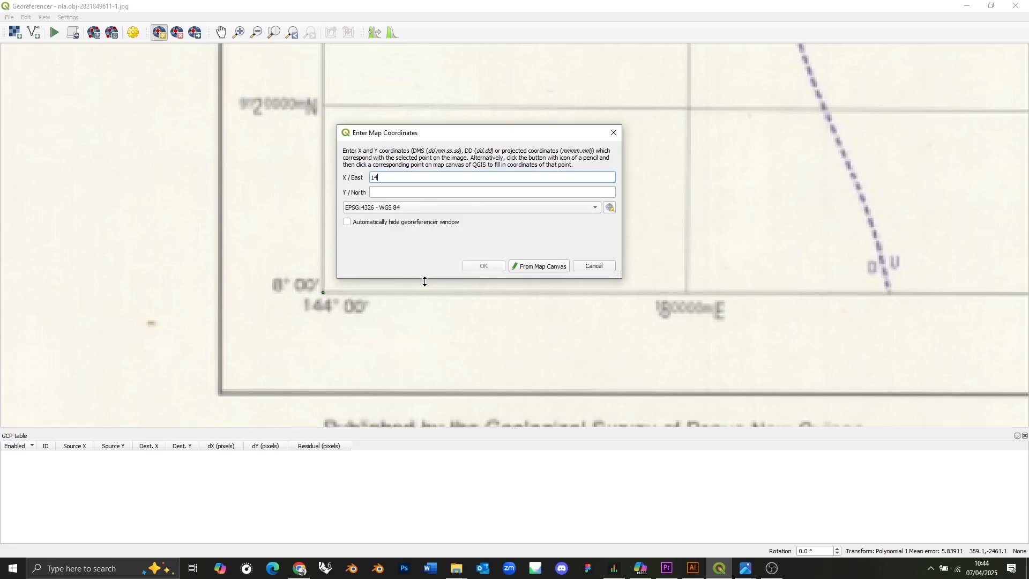
{"action": "key", "text": "Tab"}
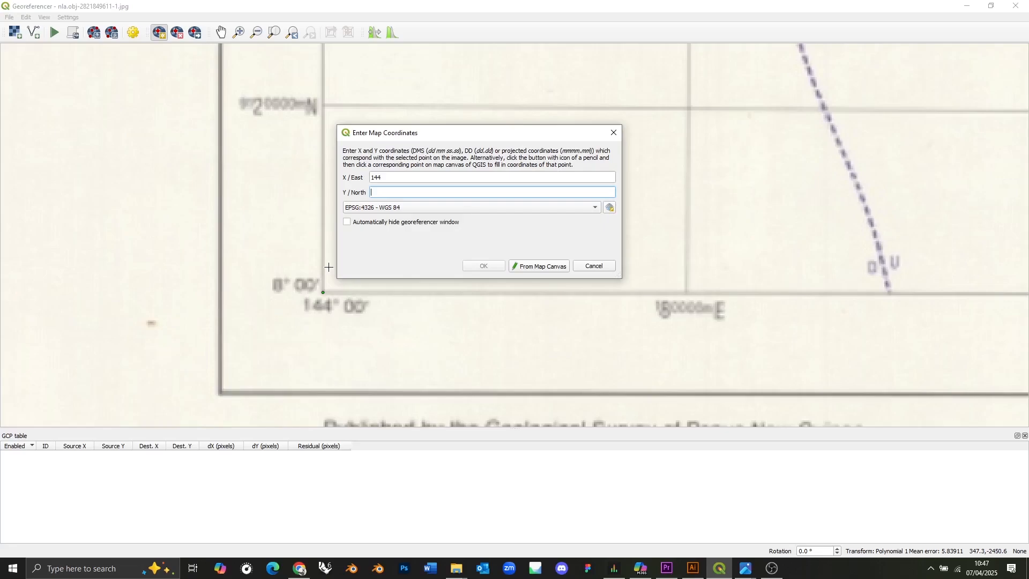
{"action": "type", "text": "-8"}
{"action": "key", "text": "Tab"}
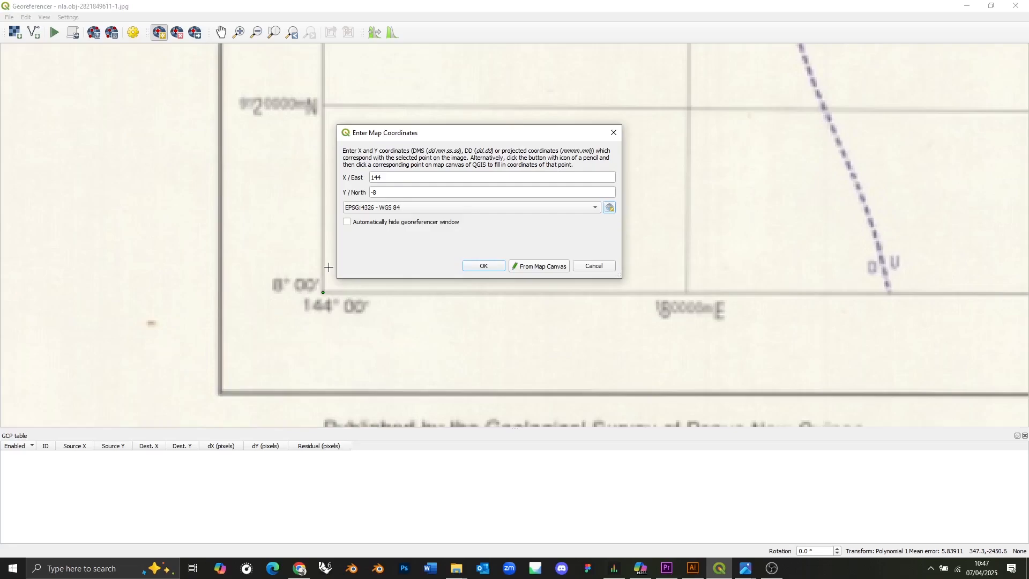
{"action": "left_click", "coordinate": [484, 265]}
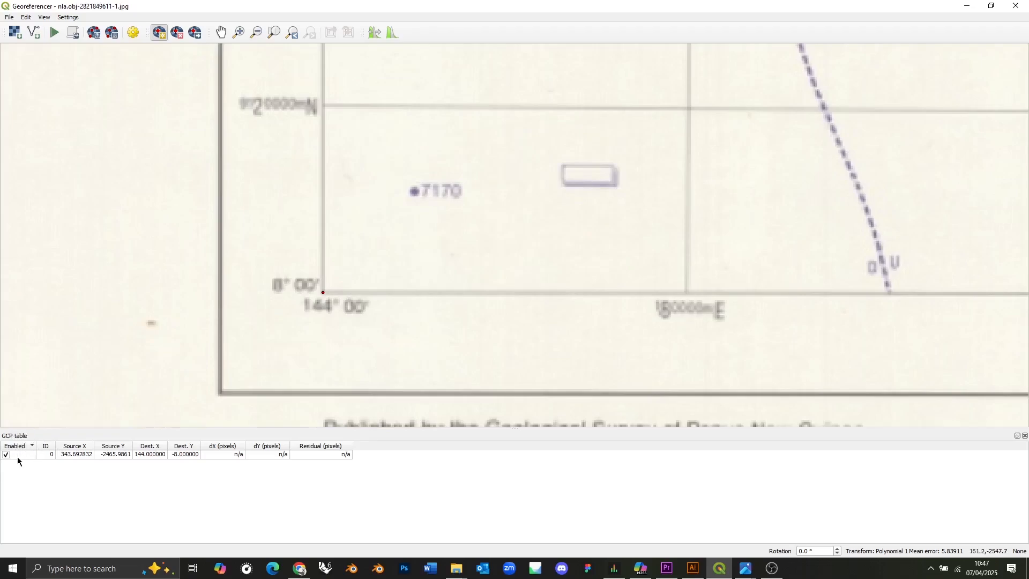
- Add a control point at the map frame's north-west corner with X 144 and Y -7
{"action": "scroll", "coordinate": [255, 294], "scroll_direction": "down", "scroll_amount": 2}
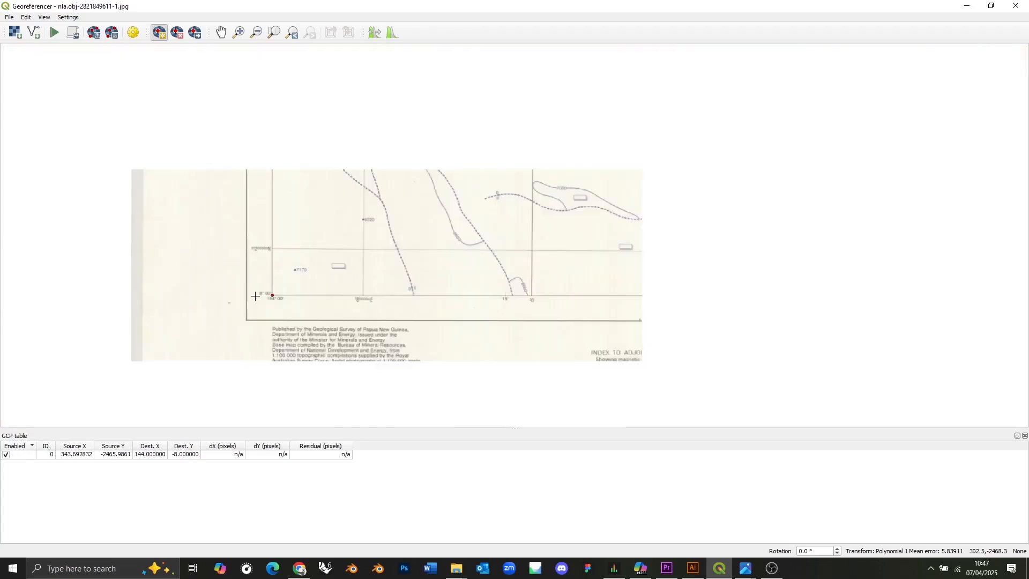
{"action": "scroll", "coordinate": [259, 294], "scroll_direction": "up", "scroll_amount": 2}
{"action": "scroll", "coordinate": [278, 263], "scroll_direction": "down", "scroll_amount": 2}
{"action": "scroll", "coordinate": [282, 210], "scroll_direction": "up", "scroll_amount": 2}
{"action": "scroll", "coordinate": [277, 207], "scroll_direction": "down", "scroll_amount": 2}
{"action": "scroll", "coordinate": [272, 180], "scroll_direction": "up", "scroll_amount": 2}
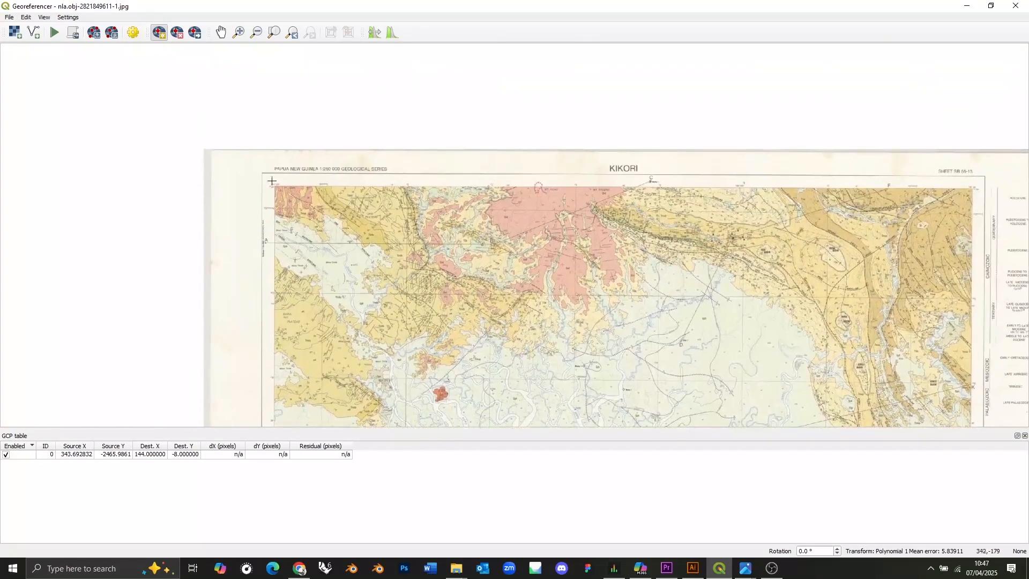
{"action": "scroll", "coordinate": [266, 169], "scroll_direction": "up", "scroll_amount": 2}
{"action": "scroll", "coordinate": [286, 232], "scroll_direction": "up", "scroll_amount": 1}
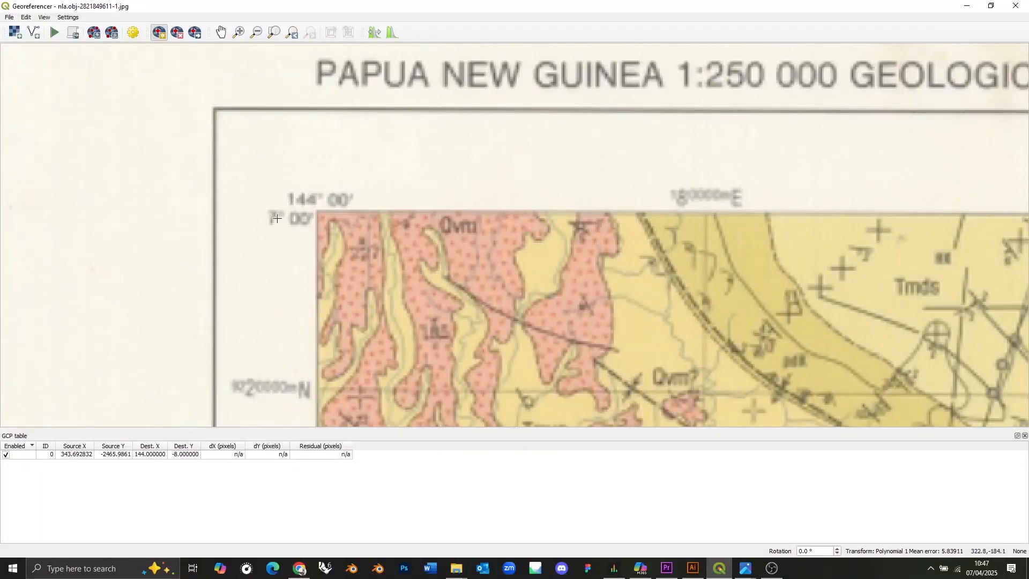
{"action": "left_click", "coordinate": [316, 212]}
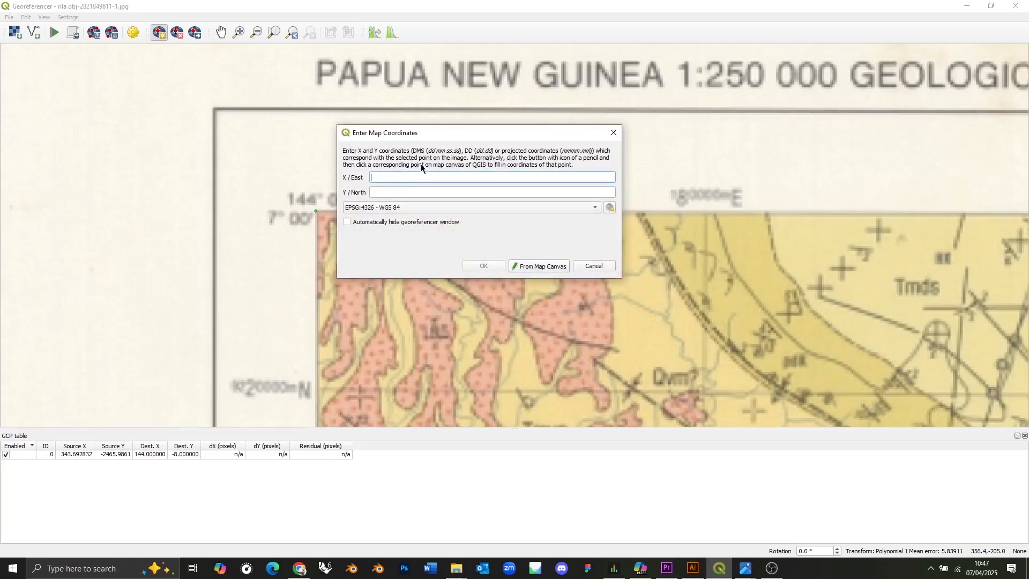
{"action": "type", "text": "144"}
{"action": "key", "text": "Tab"}
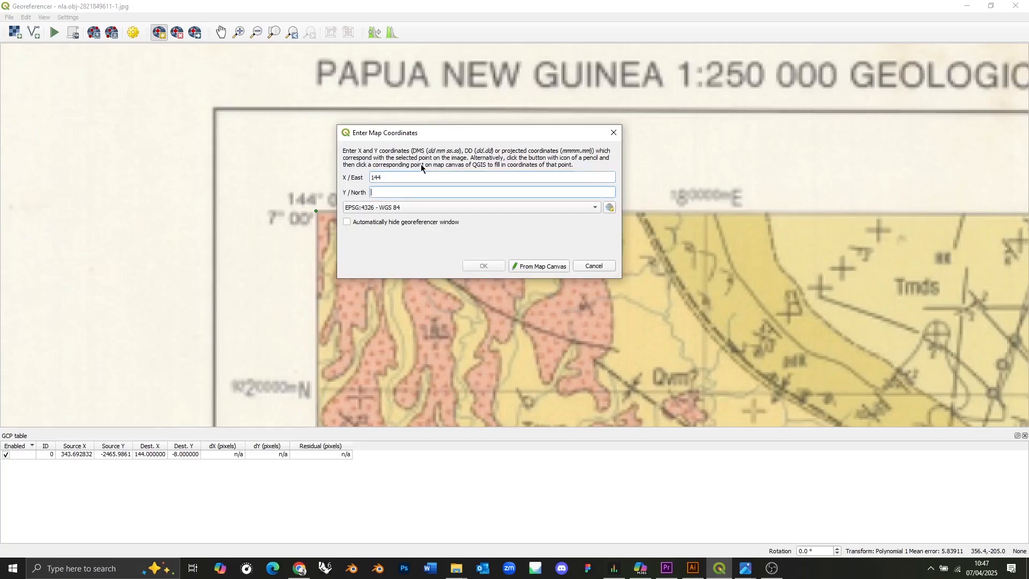
{"action": "type", "text": "-7"}
{"action": "left_click", "coordinate": [485, 267]}
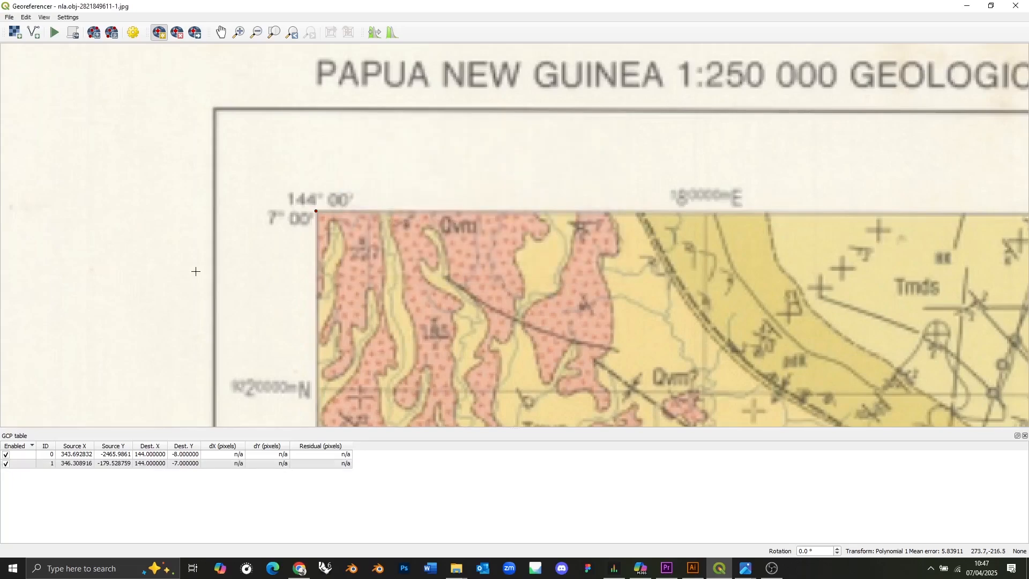
- Add a control point at the 145° 00' mark on the map frame's northern edge with X 145 and Y -7
{"action": "scroll", "coordinate": [167, 263], "scroll_direction": "down", "scroll_amount": 2}
{"action": "left_click_drag", "start_coordinate": [427, 255], "coordinate": [284, 263]}
{"action": "mouse_move", "coordinate": [494, 255]}
{"action": "left_mouse_down"}
{"action": "mouse_move", "coordinate": [300, 241]}
{"action": "mouse_move", "coordinate": [302, 248]}
{"action": "left_mouse_up"}
{"action": "left_click_drag", "start_coordinate": [556, 250], "coordinate": [448, 247]}
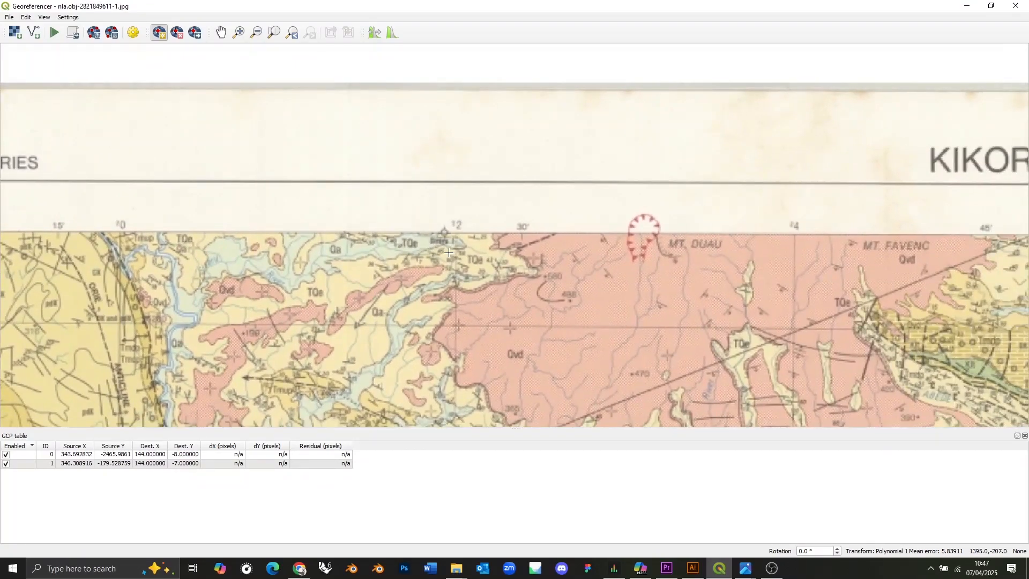
{"action": "left_click_drag", "start_coordinate": [472, 244], "coordinate": [346, 250]}
{"action": "left_click_drag", "start_coordinate": [581, 239], "coordinate": [391, 241]}
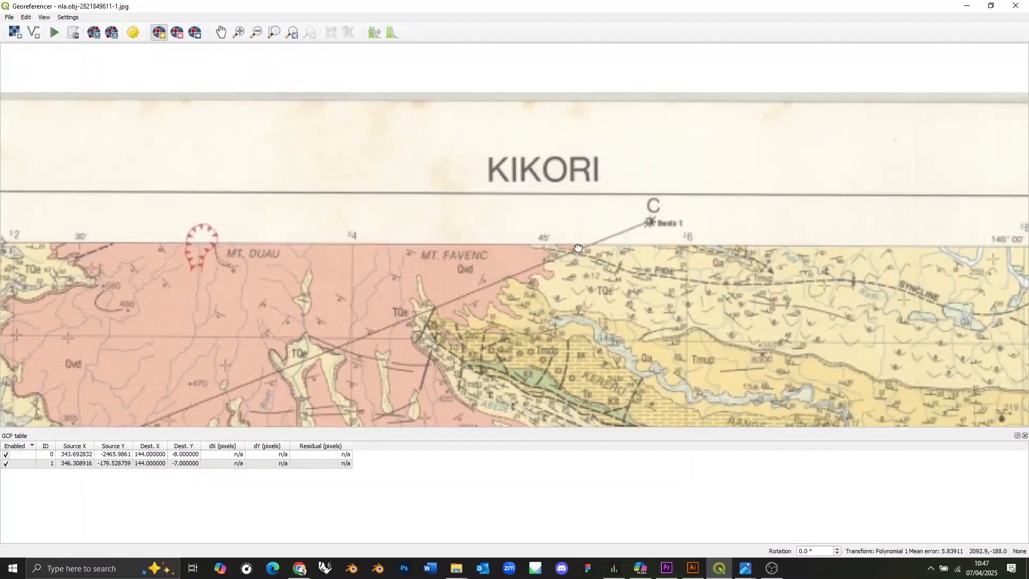
{"action": "mouse_move", "coordinate": [601, 241]}
{"action": "left_mouse_down"}
{"action": "mouse_move", "coordinate": [414, 234]}
{"action": "mouse_move", "coordinate": [591, 239]}
{"action": "mouse_move", "coordinate": [394, 220]}
{"action": "left_mouse_up"}
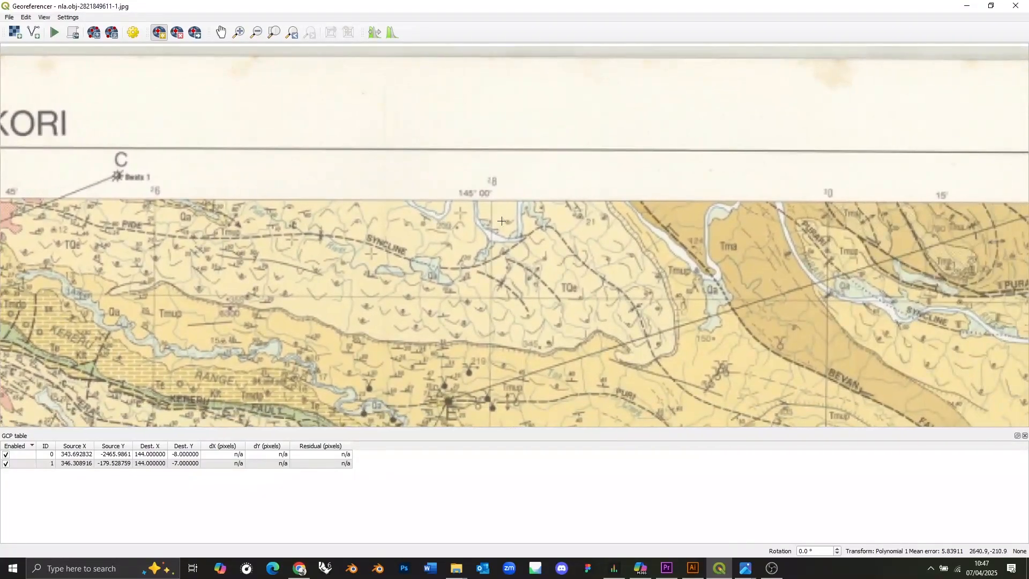
{"action": "left_click_drag", "start_coordinate": [464, 223], "coordinate": [360, 212]}
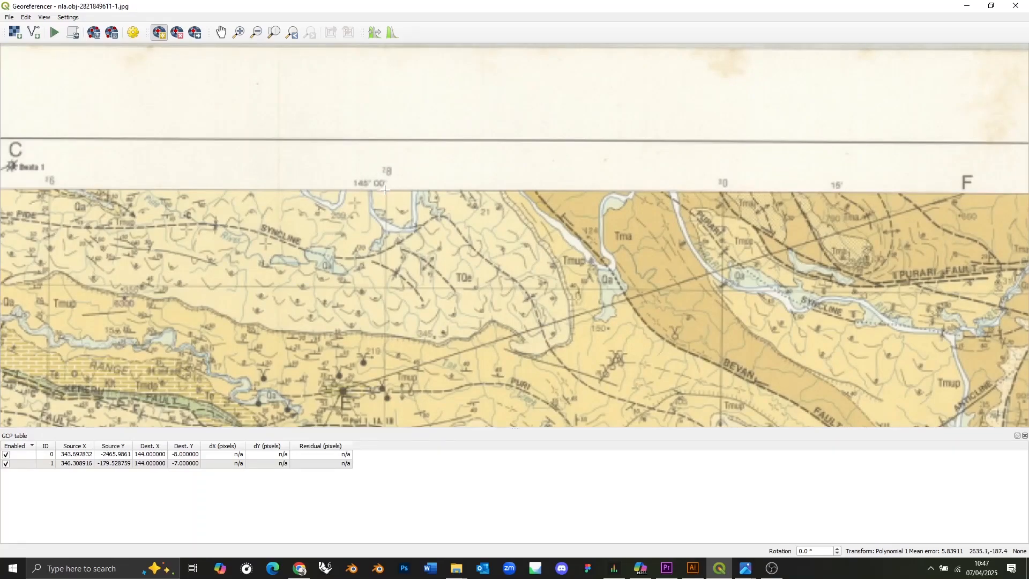
{"action": "left_click_drag", "start_coordinate": [382, 194], "coordinate": [433, 187]}
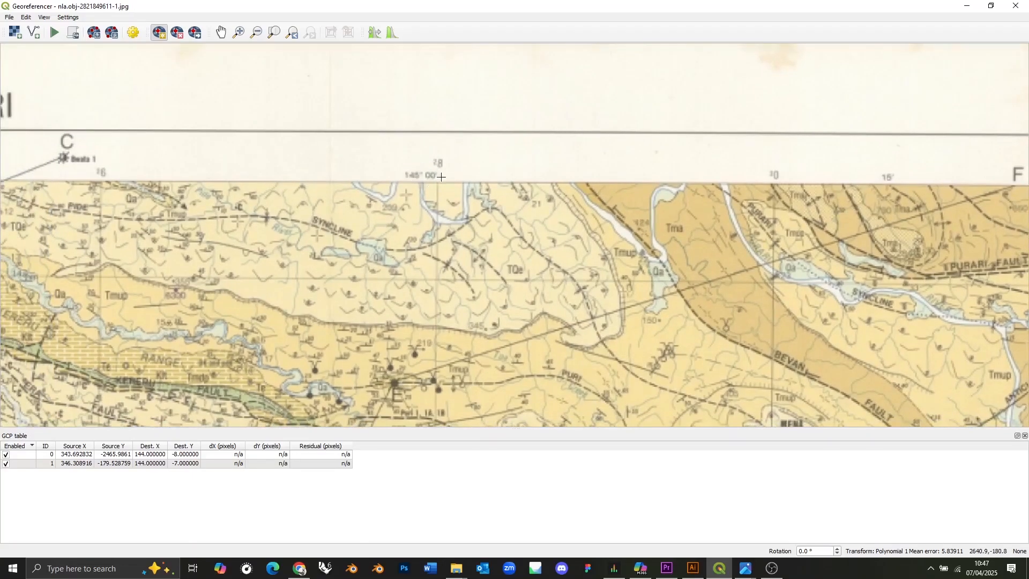
{"action": "scroll", "coordinate": [439, 182], "scroll_direction": "up", "scroll_amount": 1}
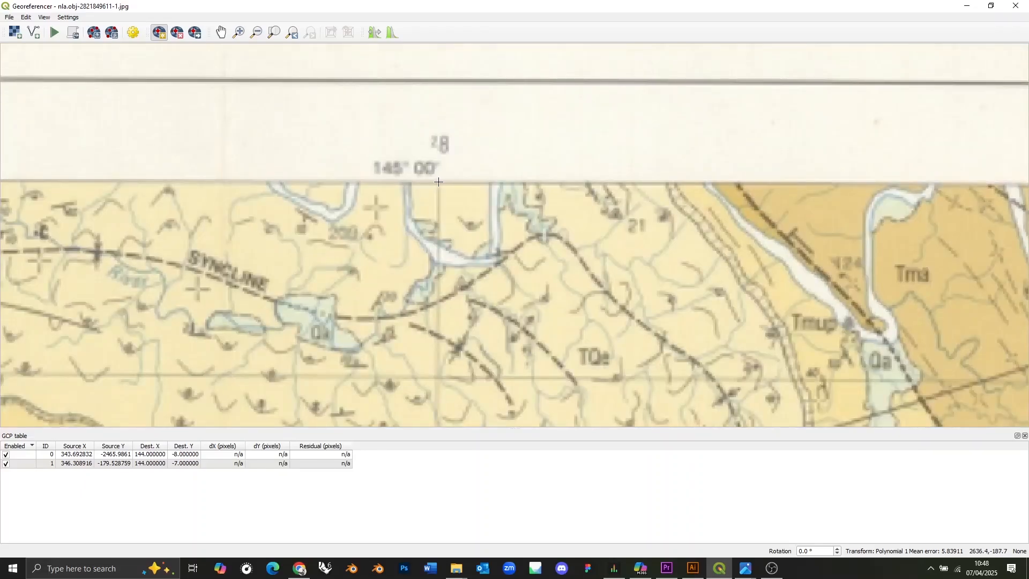
{"action": "left_click", "coordinate": [439, 182]}
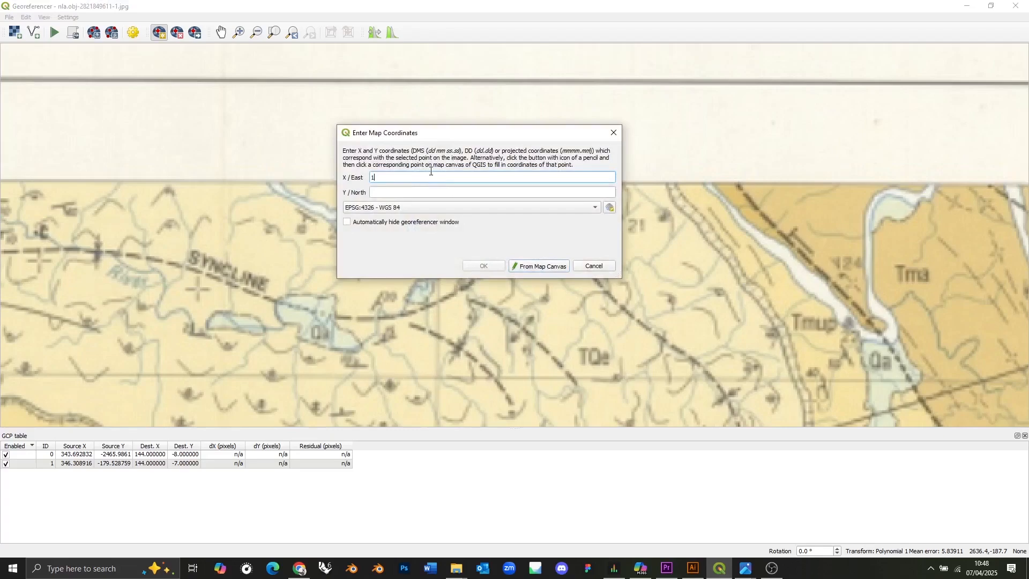
{"action": "key", "text": "Tab"}
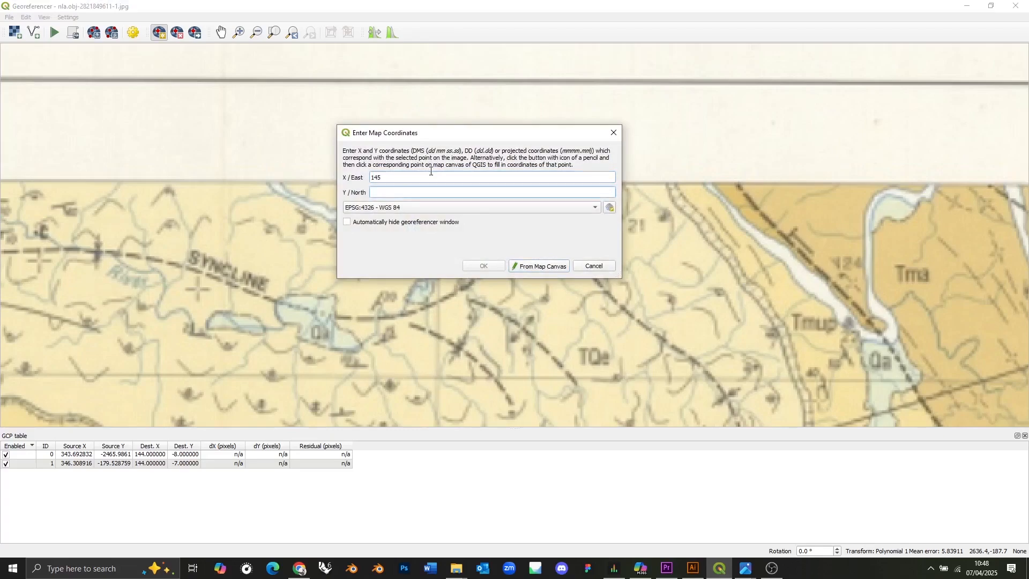
{"action": "type", "text": "-7"}
{"action": "left_click", "coordinate": [484, 267]}
- Add a control point at the map frame's north-east corner with X 145.5 and Y -7
{"action": "scroll", "coordinate": [183, 241], "scroll_direction": "down", "scroll_amount": 1}
{"action": "left_click_drag", "start_coordinate": [506, 230], "coordinate": [338, 220]}
{"action": "scroll", "coordinate": [501, 208], "scroll_direction": "up", "scroll_amount": 2}
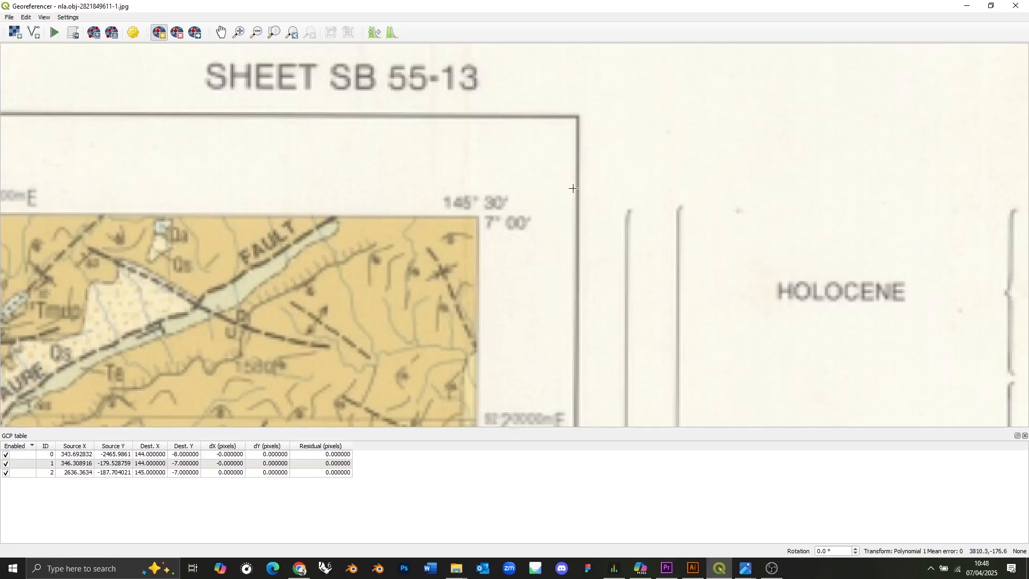
{"action": "left_click", "coordinate": [478, 216]}
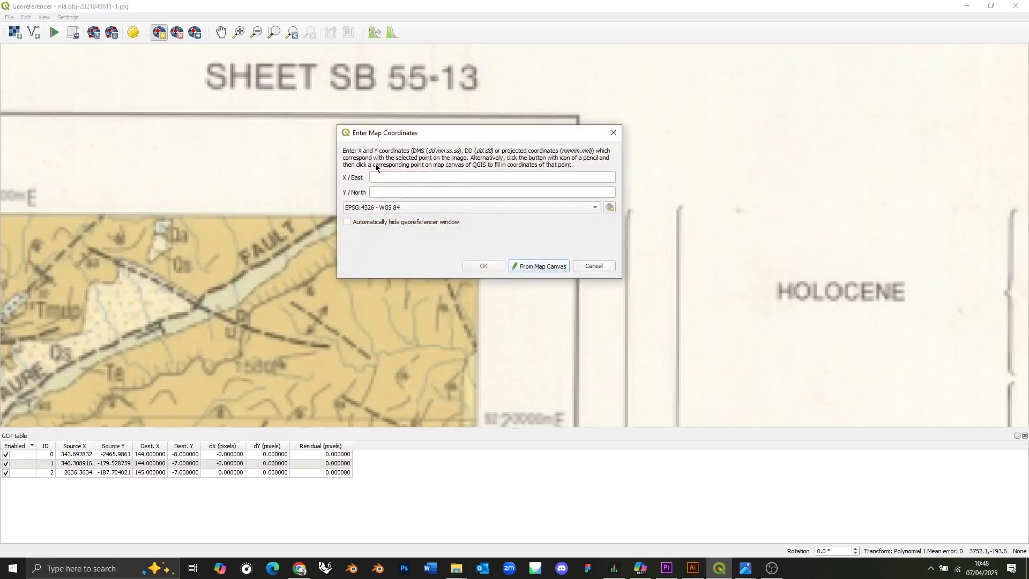
{"action": "type", "text": "145"}
{"action": "left_click_drag", "start_coordinate": [406, 132], "coordinate": [674, 93]}
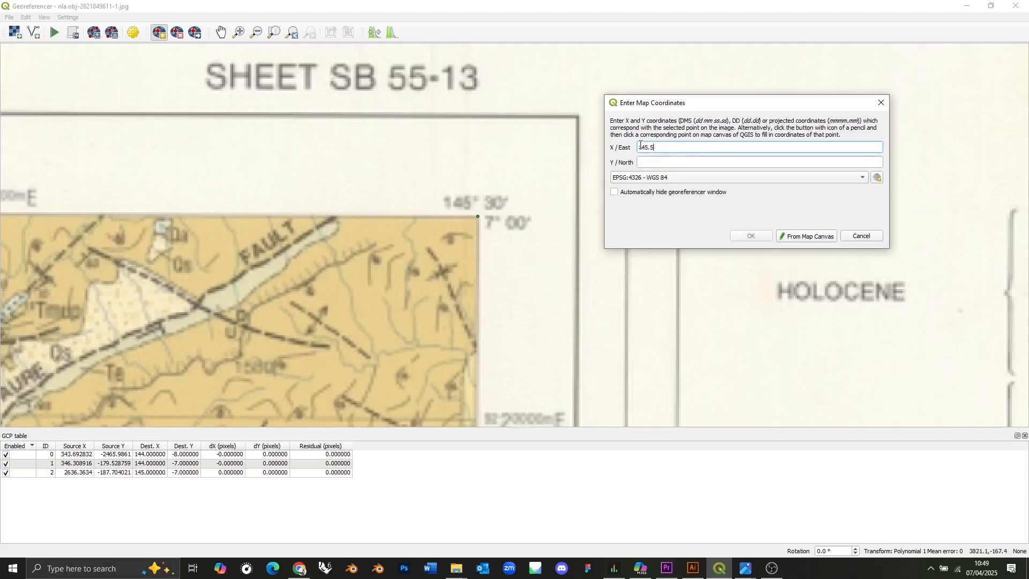
{"action": "key", "text": "Tab"}
{"action": "type", "text": "-7"}
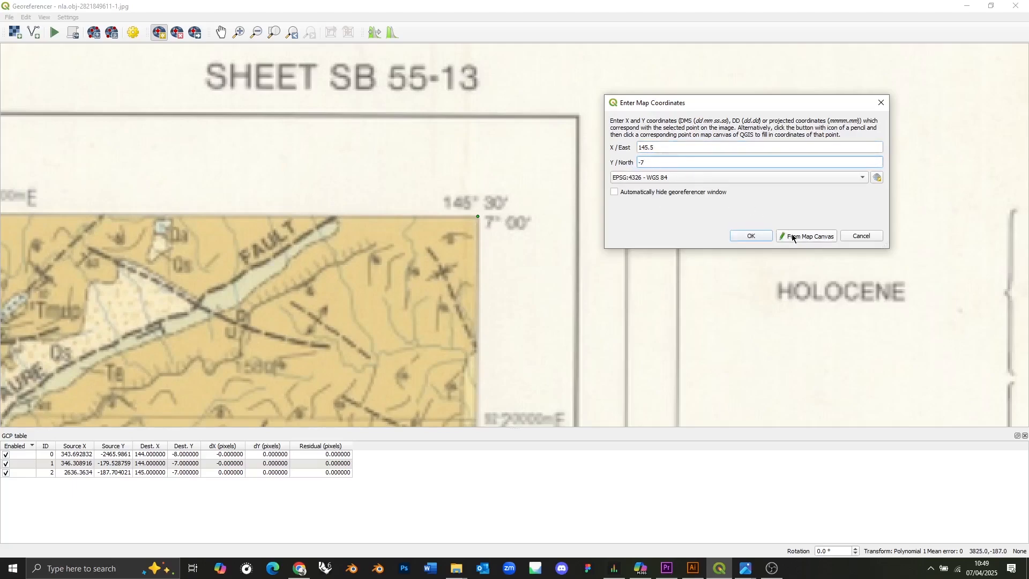
{"action": "left_click", "coordinate": [751, 235]}
- Add a control point at the map frame's south-east corner with X 145.5 and Y -8
{"action": "scroll", "coordinate": [483, 230], "scroll_direction": "down", "scroll_amount": 3}
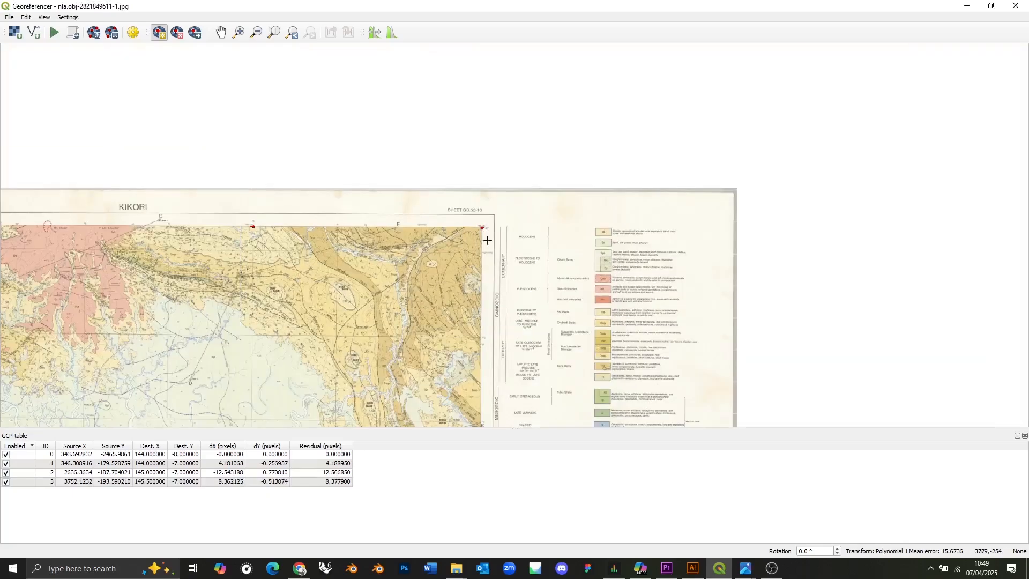
{"action": "left_click_drag", "start_coordinate": [495, 264], "coordinate": [488, 152]}
{"action": "left_click_drag", "start_coordinate": [499, 294], "coordinate": [495, 113]}
{"action": "left_click_drag", "start_coordinate": [494, 330], "coordinate": [493, 121]}
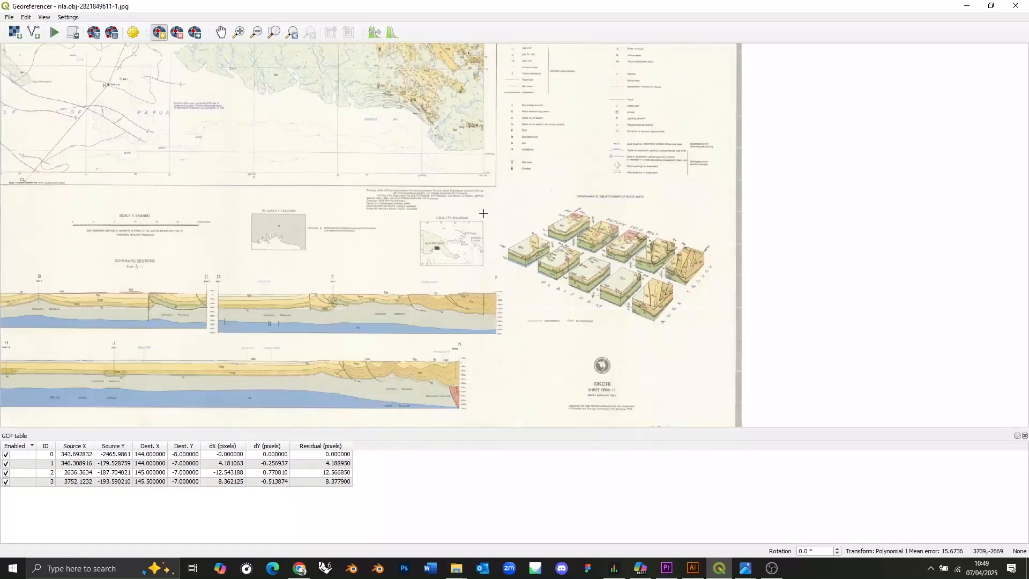
{"action": "scroll", "coordinate": [470, 195], "scroll_direction": "up", "scroll_amount": 3}
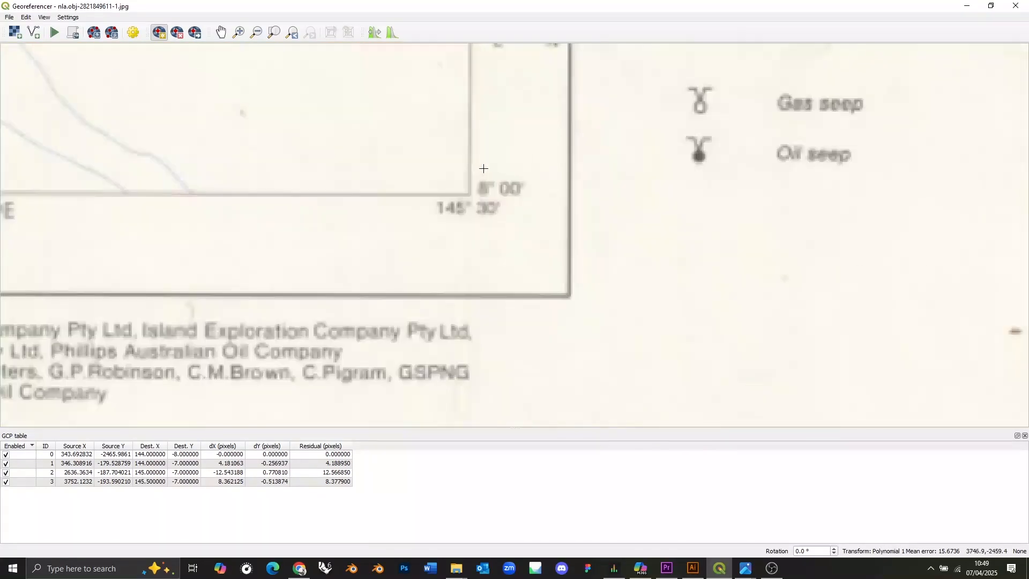
{"action": "left_click", "coordinate": [471, 195]}
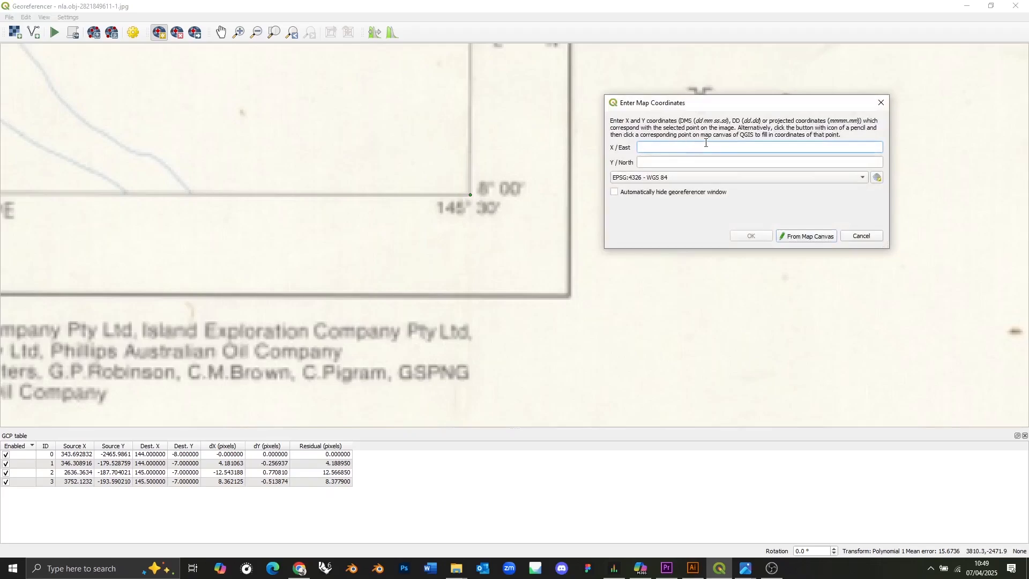
{"action": "type", "text": "145.5"}
{"action": "left_click", "coordinate": [648, 159]}
{"action": "type", "text": "-8"}
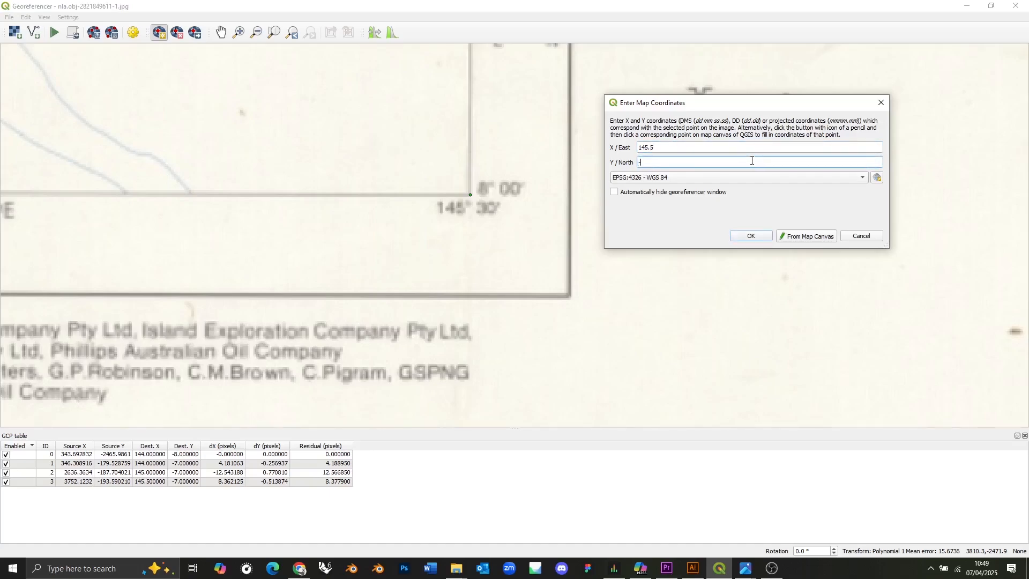
{"action": "left_click", "coordinate": [752, 237]}
- Add a control point at the 145° 00' mark on the map frame's southern edge with X 145 and Y -8
{"action": "scroll", "coordinate": [570, 212], "scroll_direction": "down", "scroll_amount": 2}
{"action": "left_click_drag", "start_coordinate": [401, 224], "coordinate": [742, 228]}
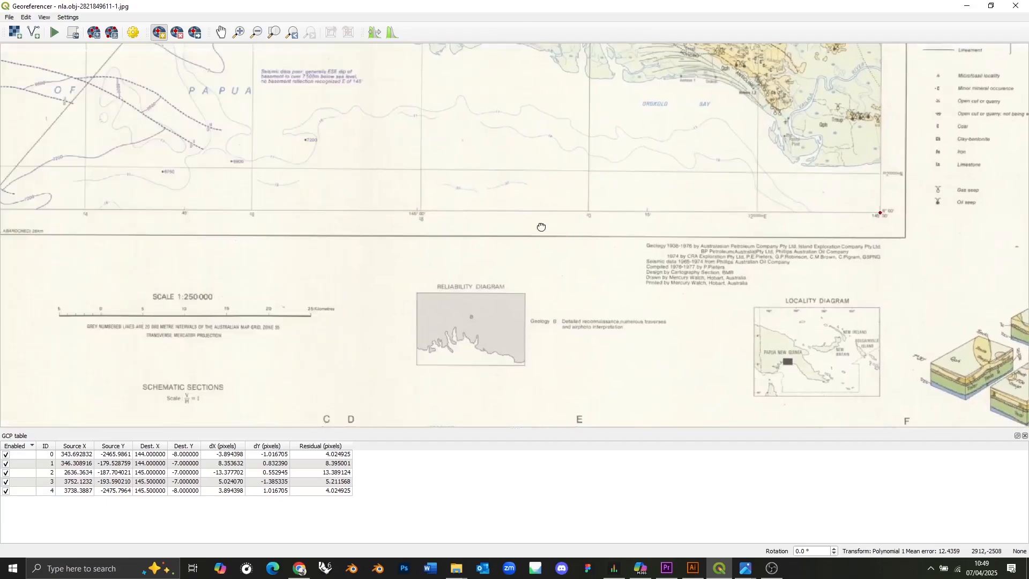
{"action": "left_click_drag", "start_coordinate": [542, 225], "coordinate": [610, 220]}
{"action": "scroll", "coordinate": [492, 207], "scroll_direction": "up", "scroll_amount": 2}
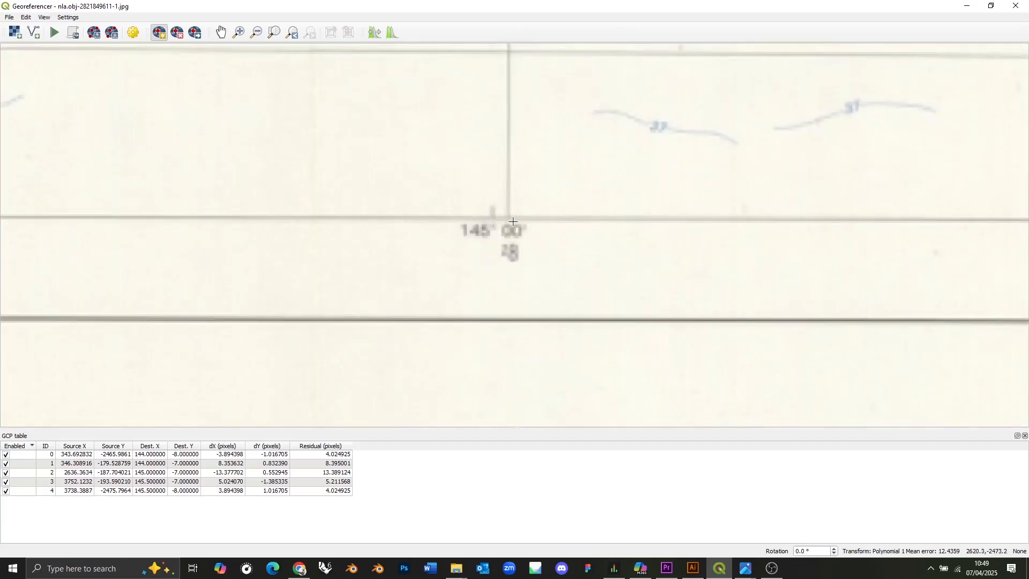
{"action": "left_click", "coordinate": [509, 217]}
{"action": "type", "text": "14"}
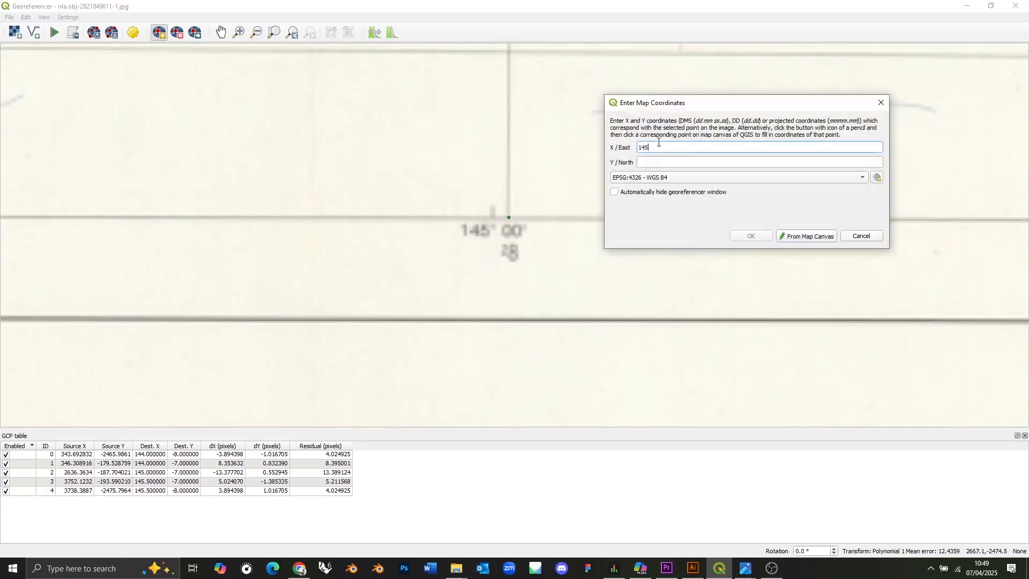
{"action": "type", "text": "5"}
{"action": "left_click", "coordinate": [665, 162]}
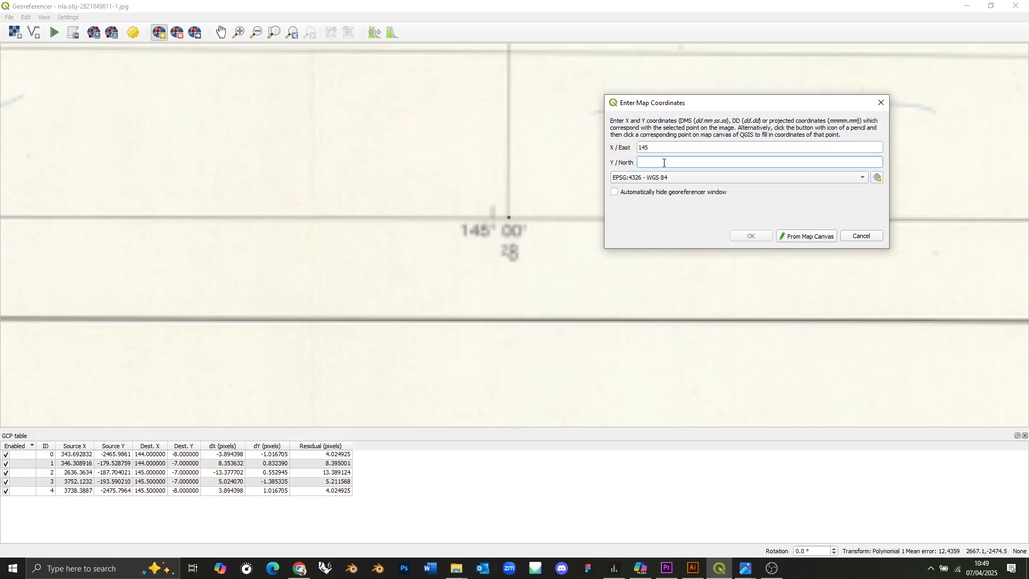
{"action": "type", "text": "-8"}
{"action": "left_click", "coordinate": [752, 236]}
- Accept the Polynomial 1 transformation with target CRS EPSG:4326 - WGS 84, run the georeferencing and return to the main map window
{"action": "scroll", "coordinate": [670, 232], "scroll_direction": "down", "scroll_amount": 5}
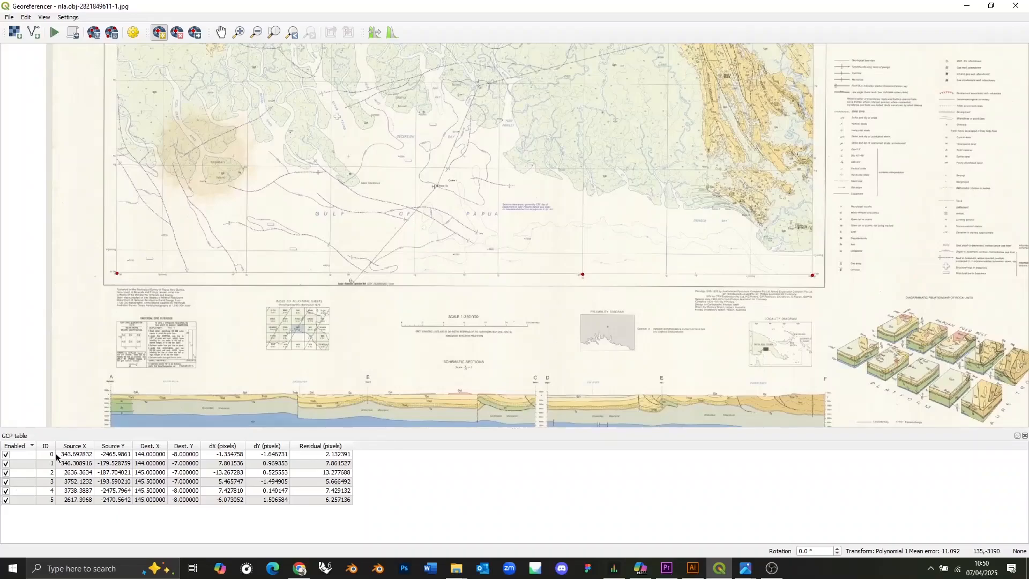
{"action": "scroll", "coordinate": [436, 179], "scroll_direction": "down", "scroll_amount": 1}
{"action": "left_click_drag", "start_coordinate": [436, 179], "coordinate": [443, 283]}
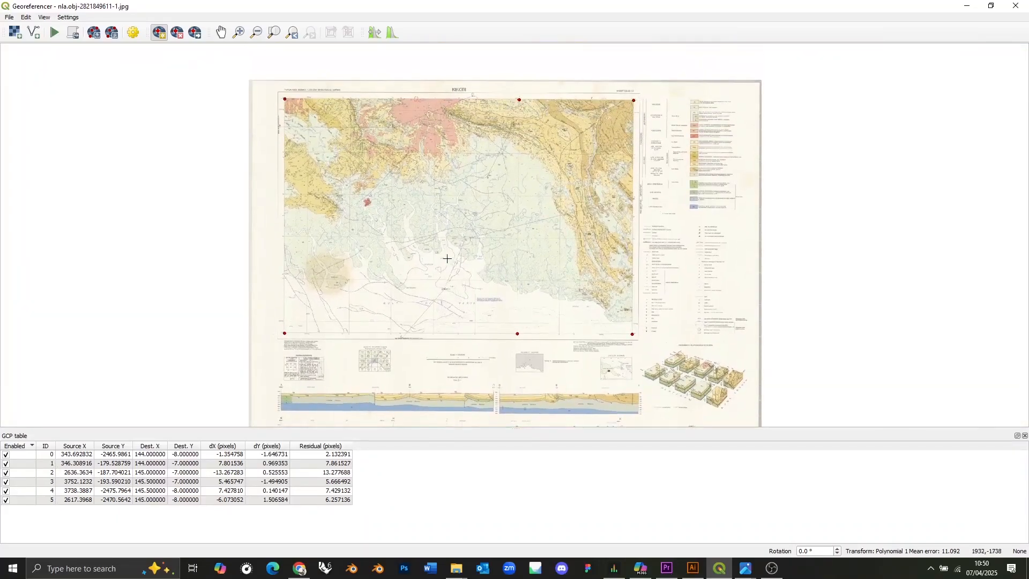
{"action": "left_click_drag", "start_coordinate": [552, 306], "coordinate": [545, 282]}
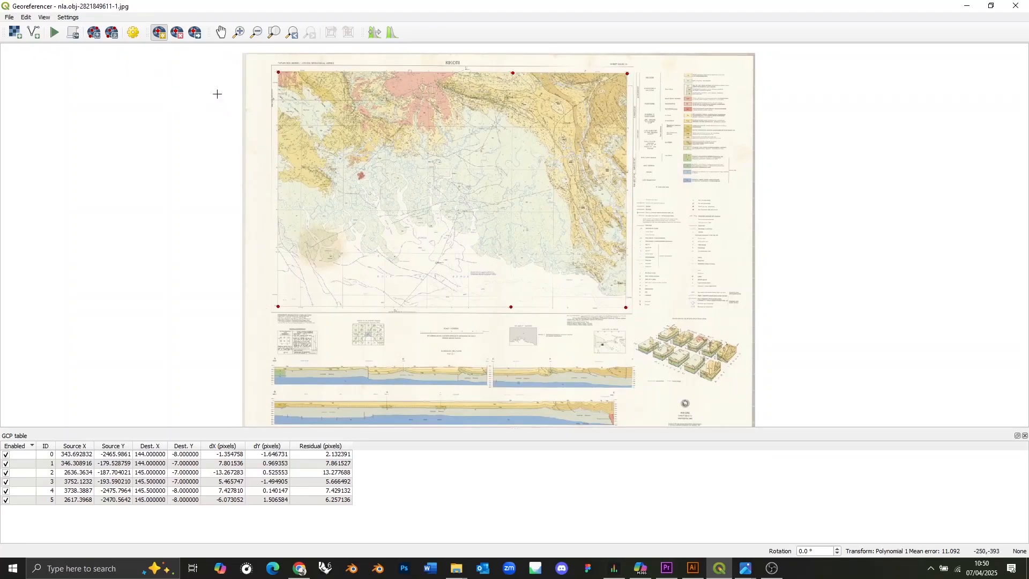
{"action": "left_click", "coordinate": [134, 33]}
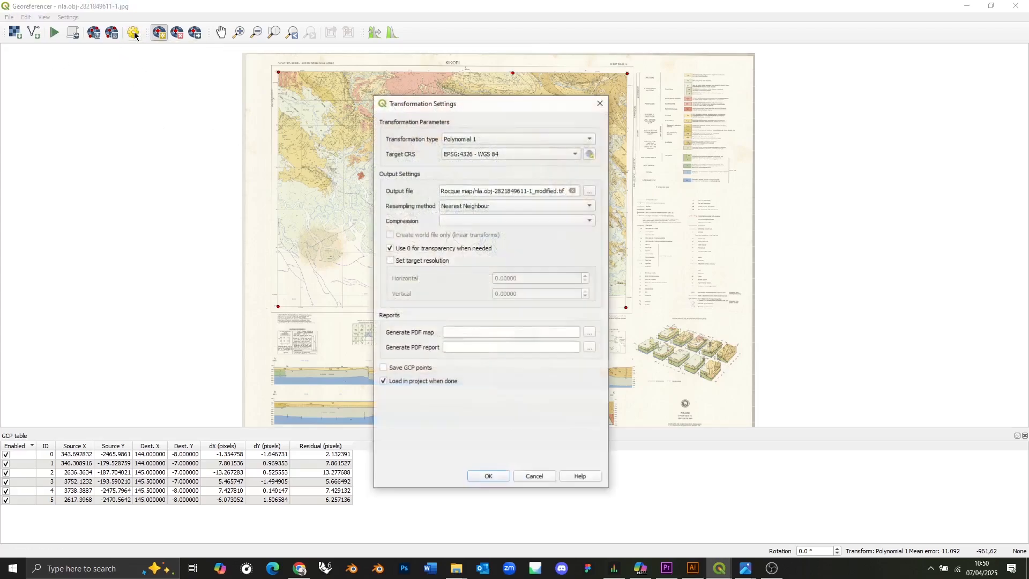
{"action": "left_click", "coordinate": [470, 139]}
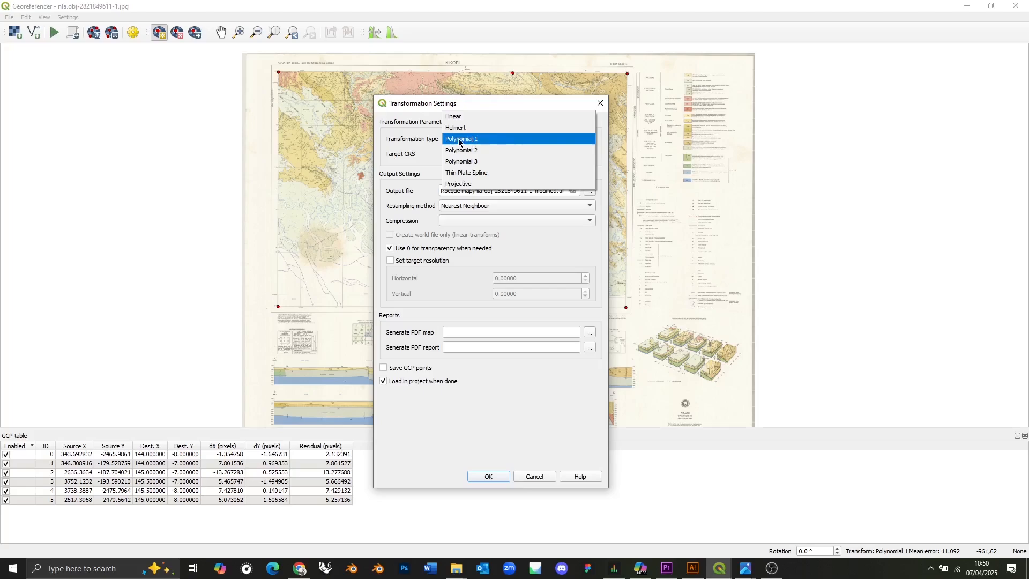
{"action": "left_click", "coordinate": [482, 140]}
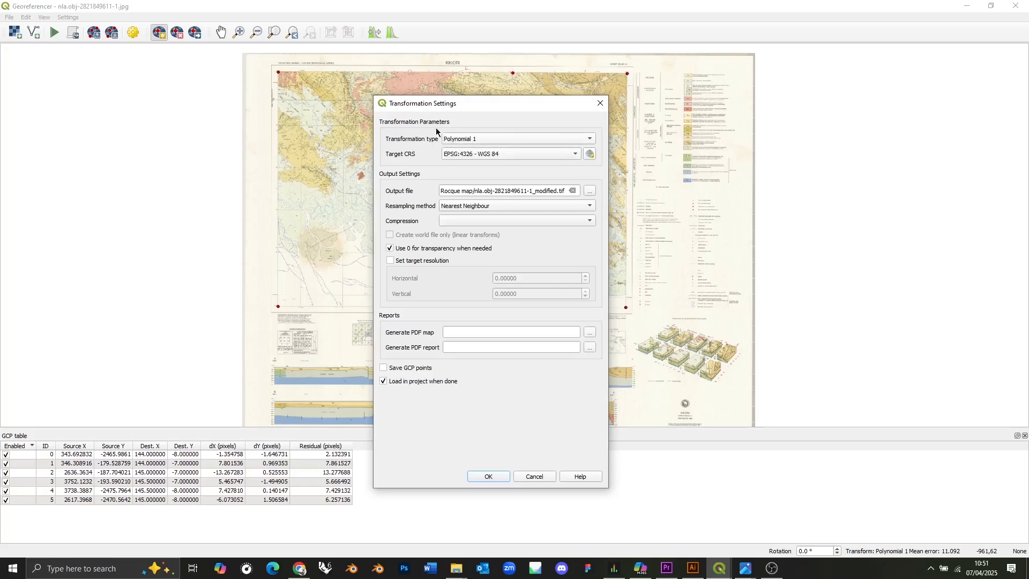
{"action": "left_click", "coordinate": [436, 249]}
{"action": "left_click", "coordinate": [401, 250]}
{"action": "left_click", "coordinate": [487, 477]}
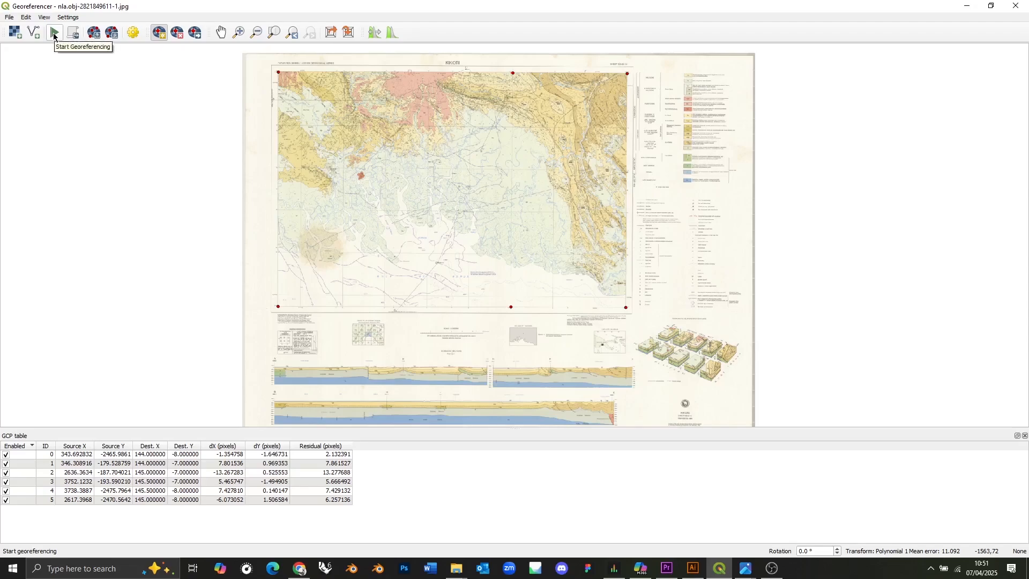
{"action": "left_click", "coordinate": [53, 34]}
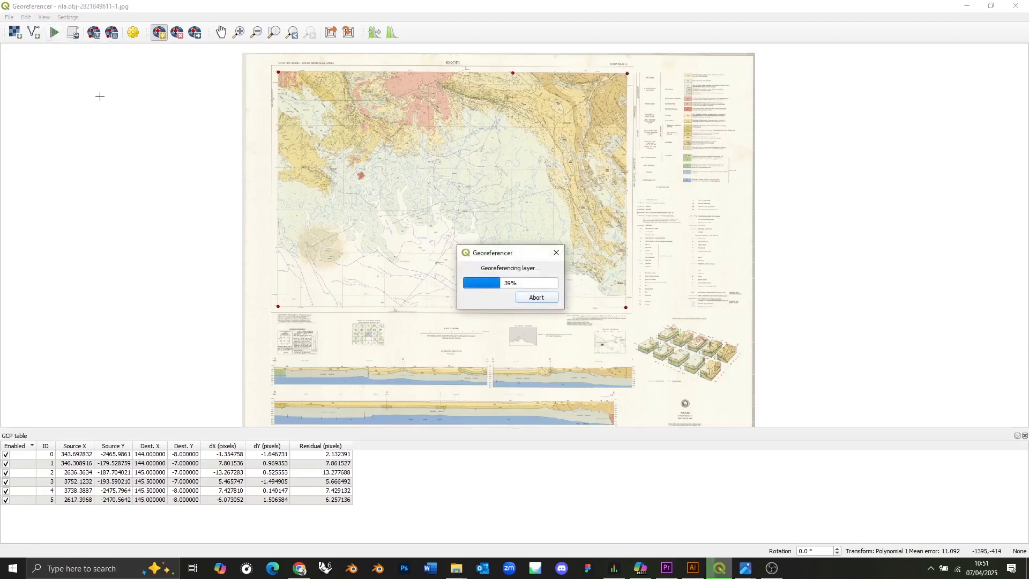
{"action": "left_click", "coordinate": [966, 10]}
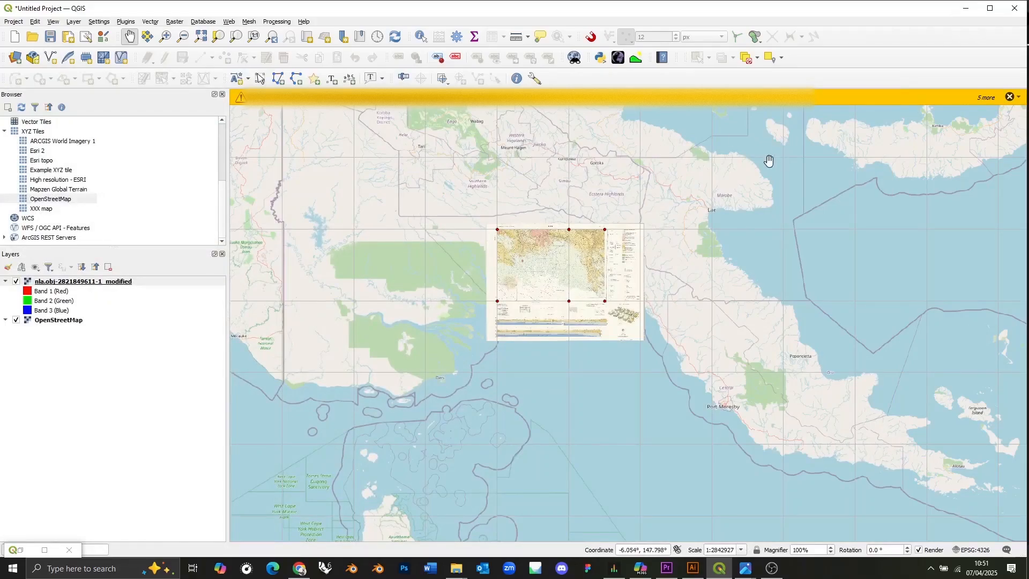
- Check how the georeferenced map's south-west corner mark lines up with latitude 8° 00' and longitude 144° 00'
{"action": "scroll", "coordinate": [568, 244], "scroll_direction": "up", "scroll_amount": 1}
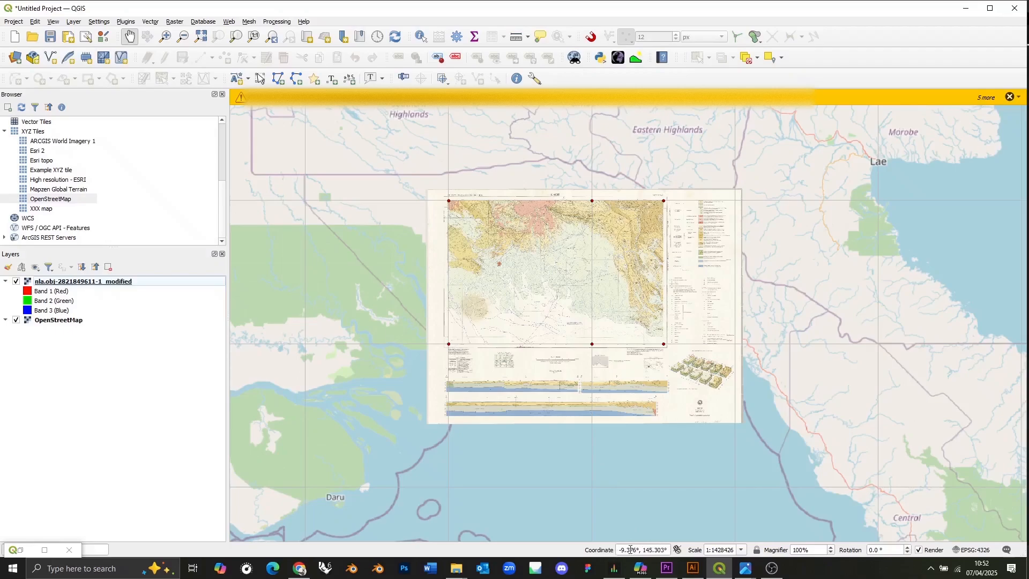
{"action": "scroll", "coordinate": [435, 362], "scroll_direction": "up", "scroll_amount": 2}
{"action": "scroll", "coordinate": [496, 276], "scroll_direction": "up", "scroll_amount": 4}
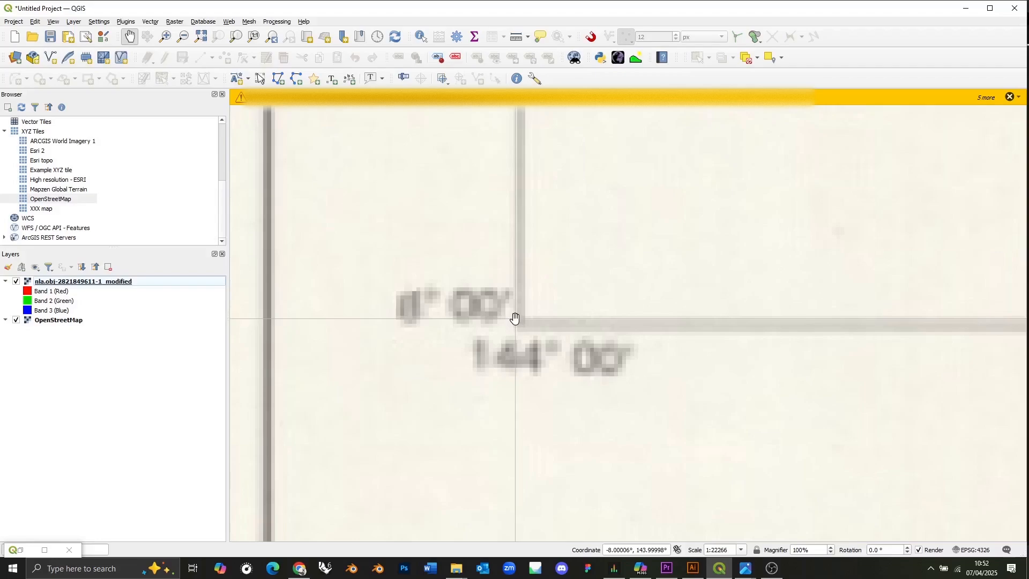
{"action": "left_click", "coordinate": [516, 319]}
{"action": "scroll", "coordinate": [518, 320], "scroll_direction": "down", "scroll_amount": 4}
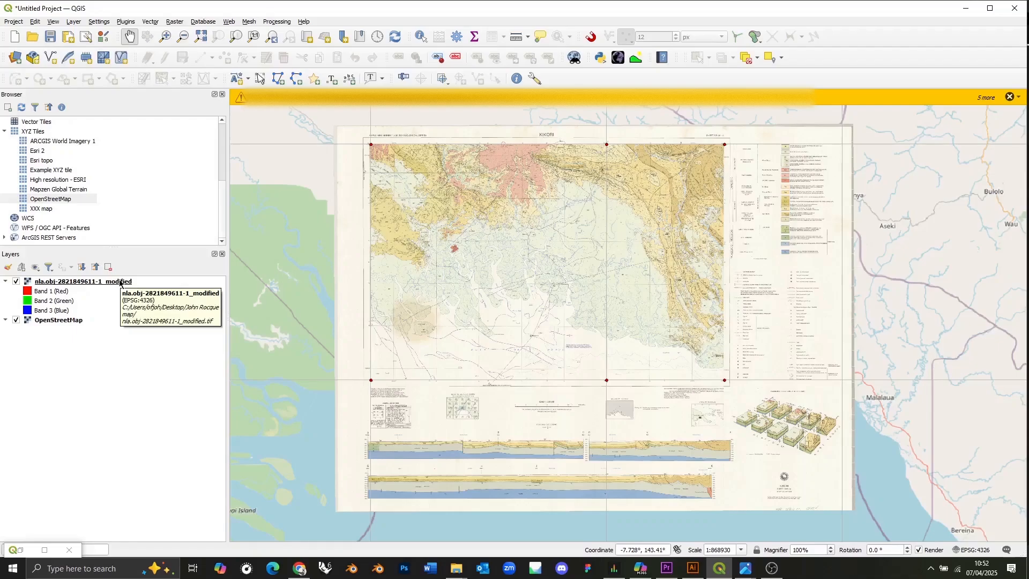
- Set the georeferenced map layer's global opacity to 50% and apply it
{"action": "double_click", "coordinate": [92, 282]}
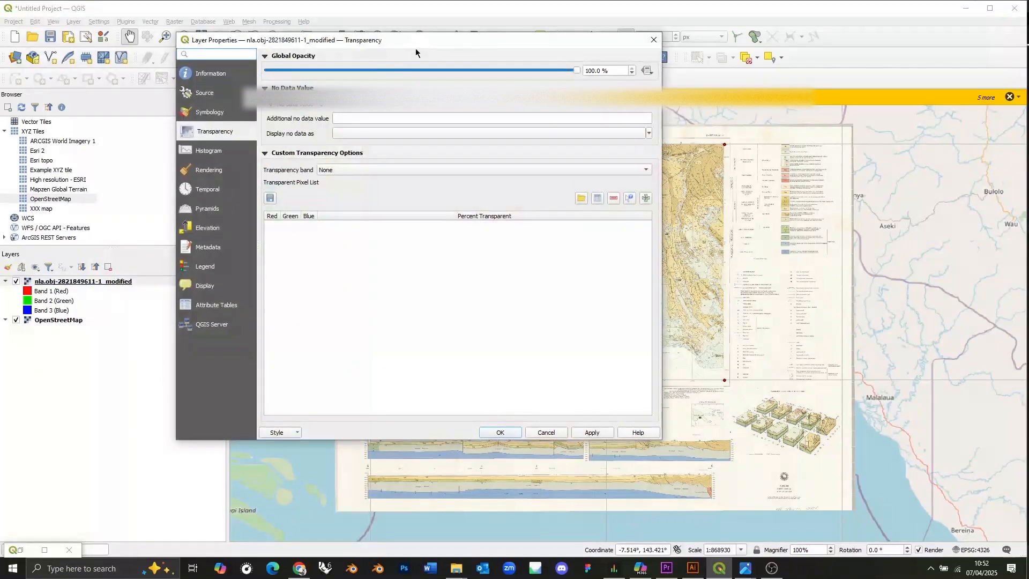
{"action": "left_click", "coordinate": [221, 76]}
{"action": "left_click", "coordinate": [218, 132]}
{"action": "left_click_drag", "start_coordinate": [374, 68], "coordinate": [374, 69]}
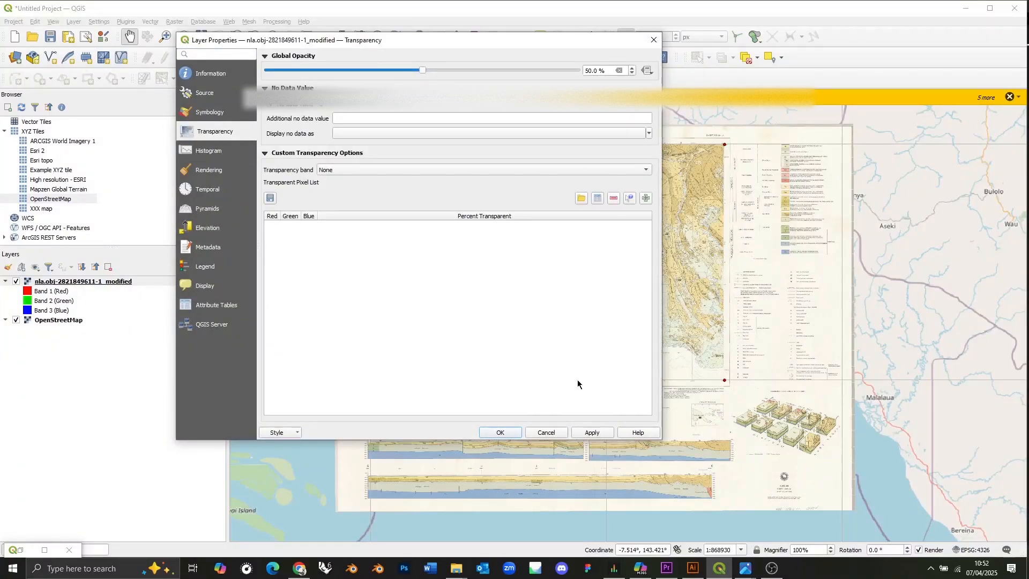
{"action": "left_click", "coordinate": [593, 432]}
{"action": "left_click", "coordinate": [500, 432]}
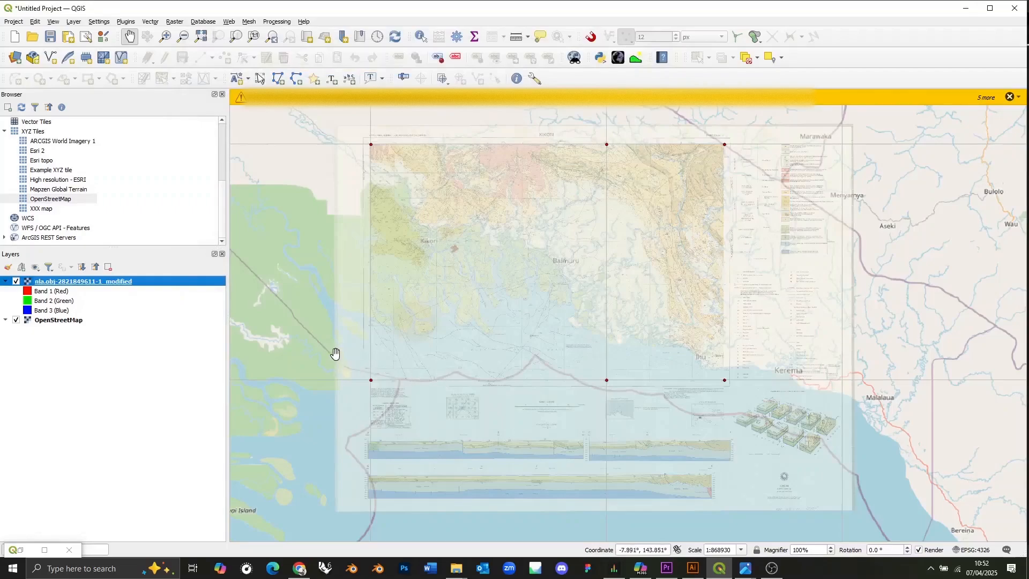
- Compare the semi-transparent geological map's coastline, islands and rivers with OpenStreetMap, from Kerema west to Deception Bay
{"action": "scroll", "coordinate": [673, 352], "scroll_direction": "up", "scroll_amount": 1}
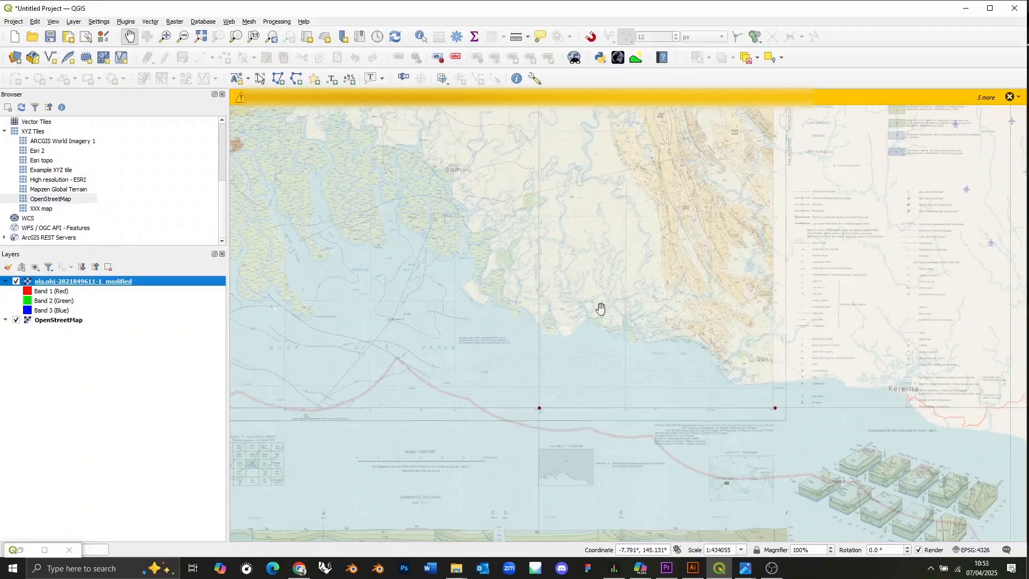
{"action": "left_click_drag", "start_coordinate": [702, 349], "coordinate": [544, 315]}
{"action": "scroll", "coordinate": [424, 315], "scroll_direction": "up", "scroll_amount": 1}
{"action": "scroll", "coordinate": [476, 281], "scroll_direction": "up", "scroll_amount": 1}
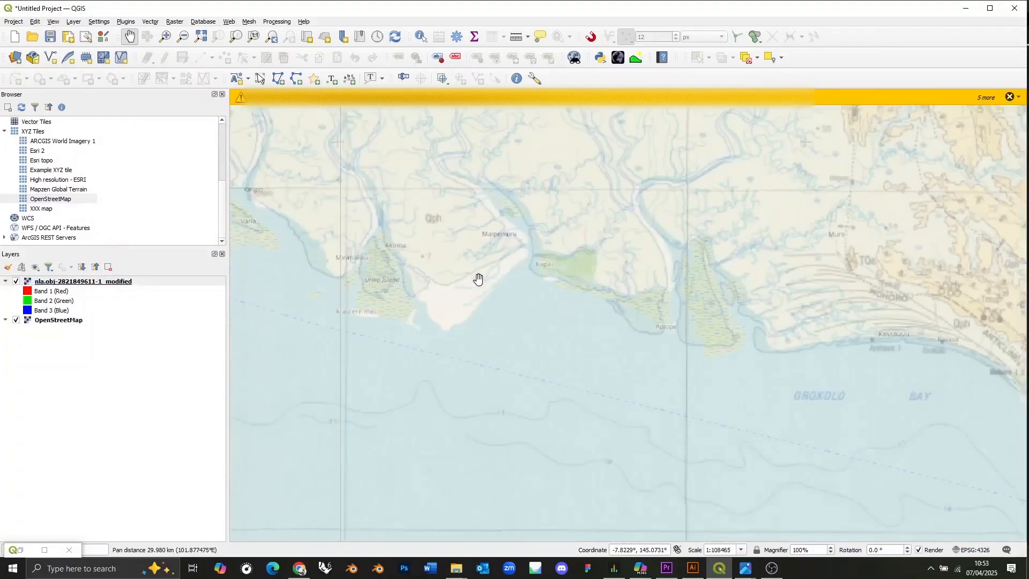
{"action": "left_click_drag", "start_coordinate": [660, 317], "coordinate": [358, 311]}
{"action": "left_click_drag", "start_coordinate": [620, 362], "coordinate": [421, 289]}
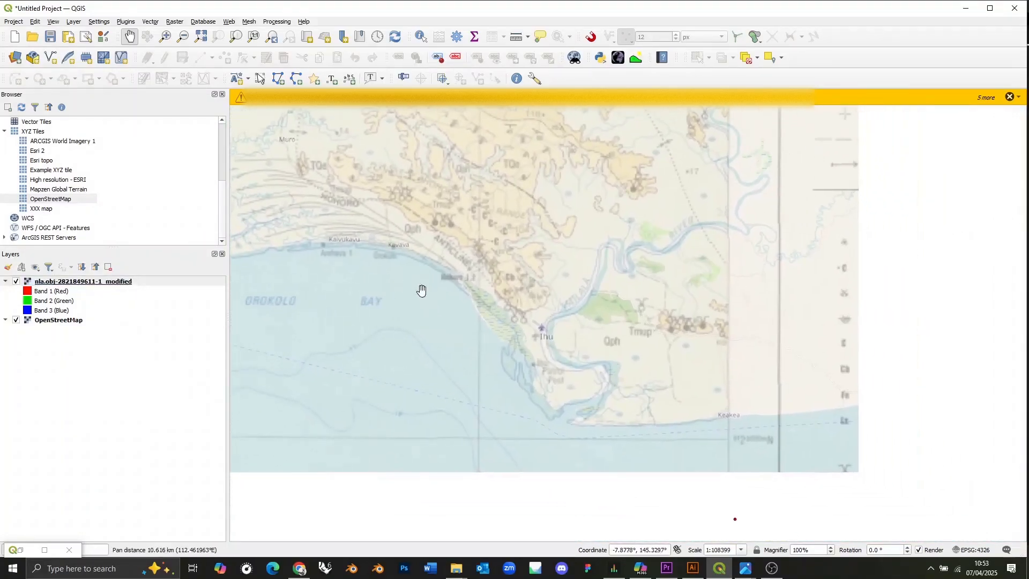
{"action": "left_click_drag", "start_coordinate": [704, 381], "coordinate": [395, 324]}
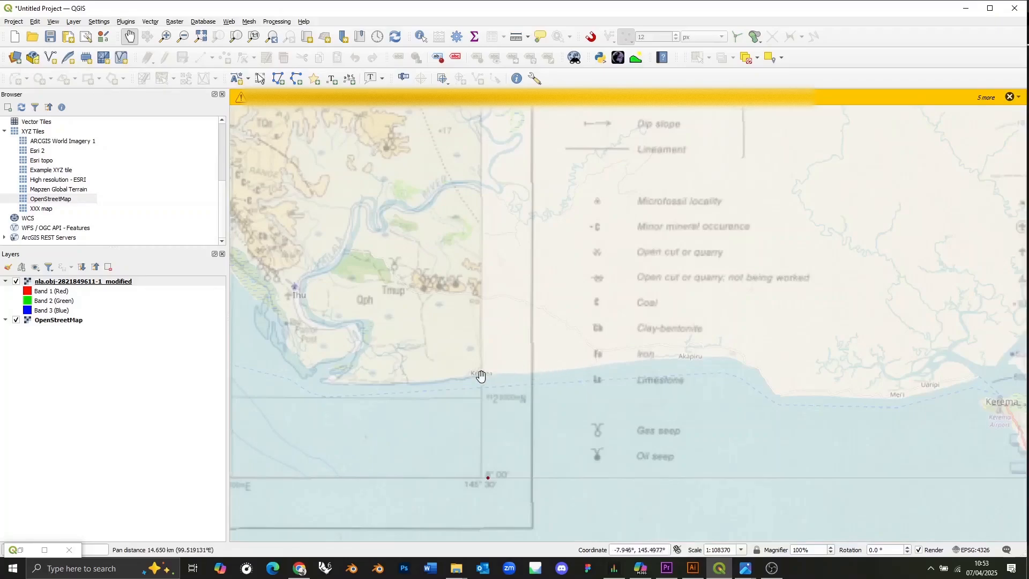
{"action": "left_click_drag", "start_coordinate": [421, 380], "coordinate": [500, 367]}
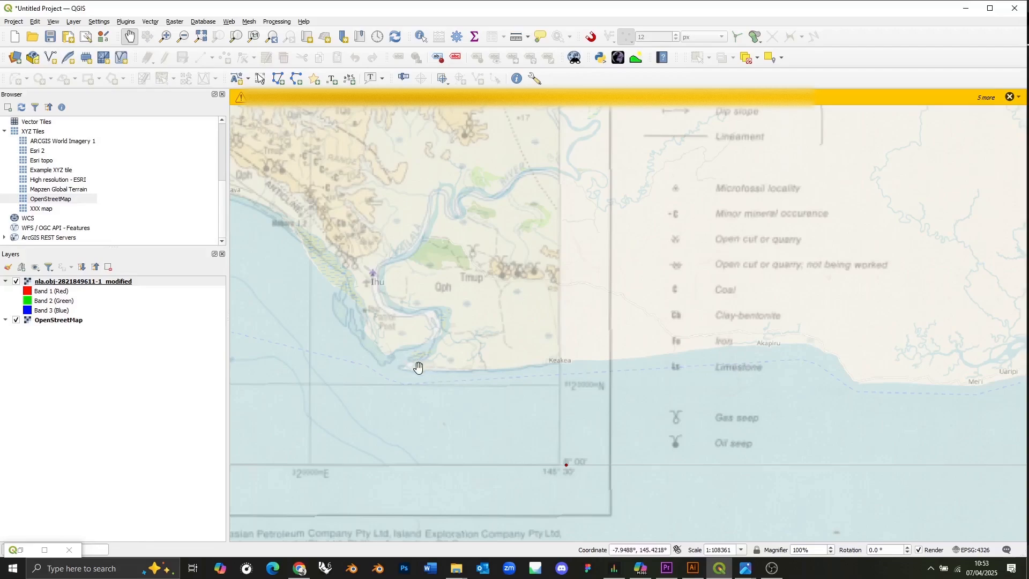
{"action": "left_click_drag", "start_coordinate": [419, 370], "coordinate": [667, 410]}
{"action": "left_click_drag", "start_coordinate": [577, 375], "coordinate": [738, 365]}
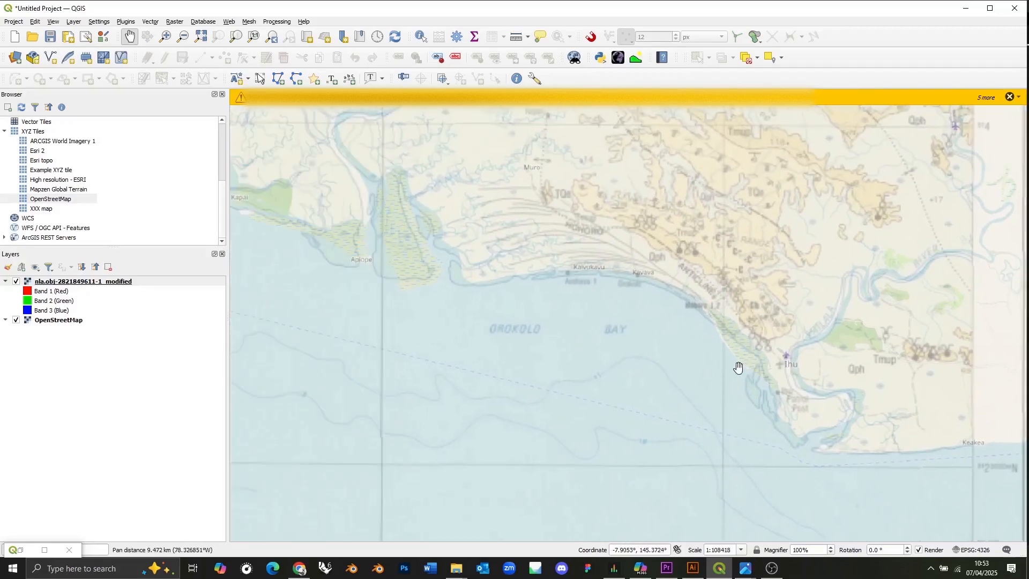
{"action": "left_click_drag", "start_coordinate": [452, 306], "coordinate": [632, 308]}
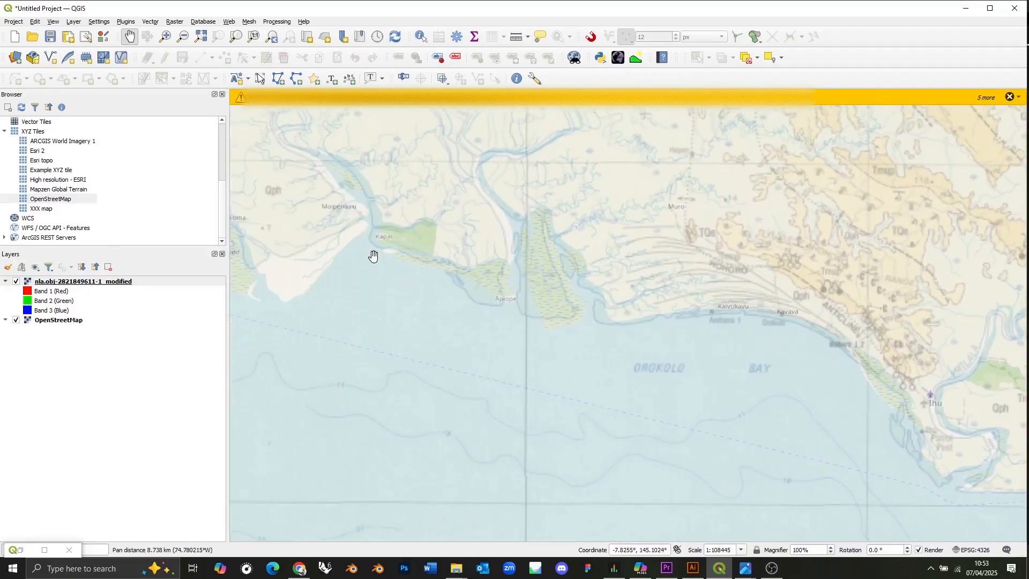
{"action": "left_click_drag", "start_coordinate": [373, 255], "coordinate": [617, 294]}
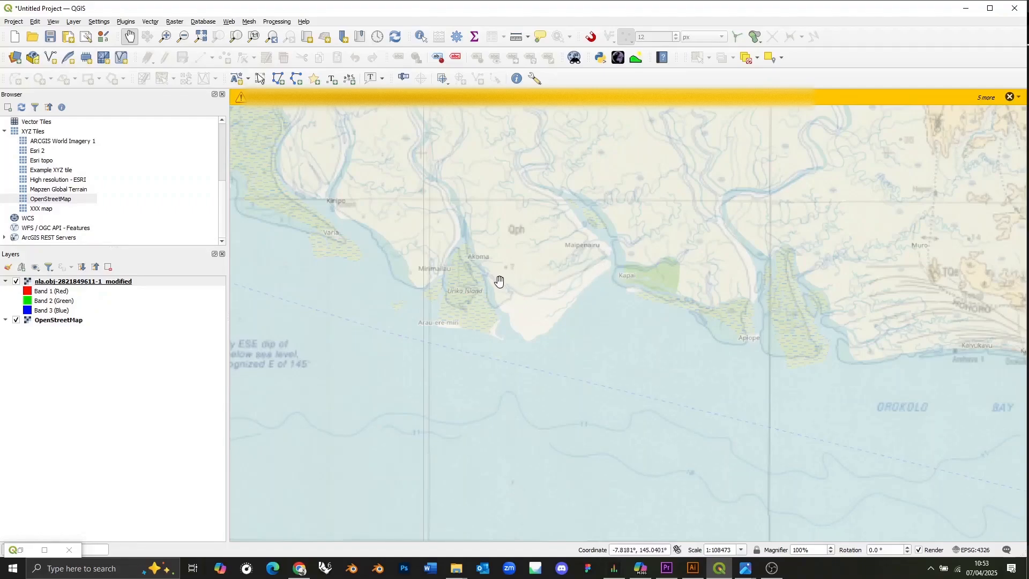
{"action": "left_click_drag", "start_coordinate": [486, 276], "coordinate": [804, 353]}
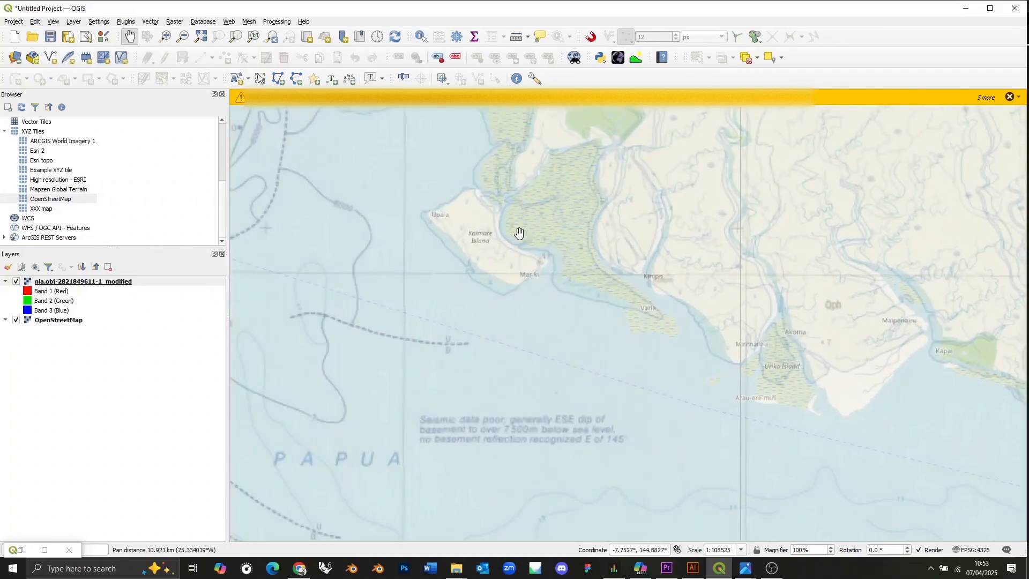
{"action": "left_click_drag", "start_coordinate": [492, 215], "coordinate": [541, 313]}
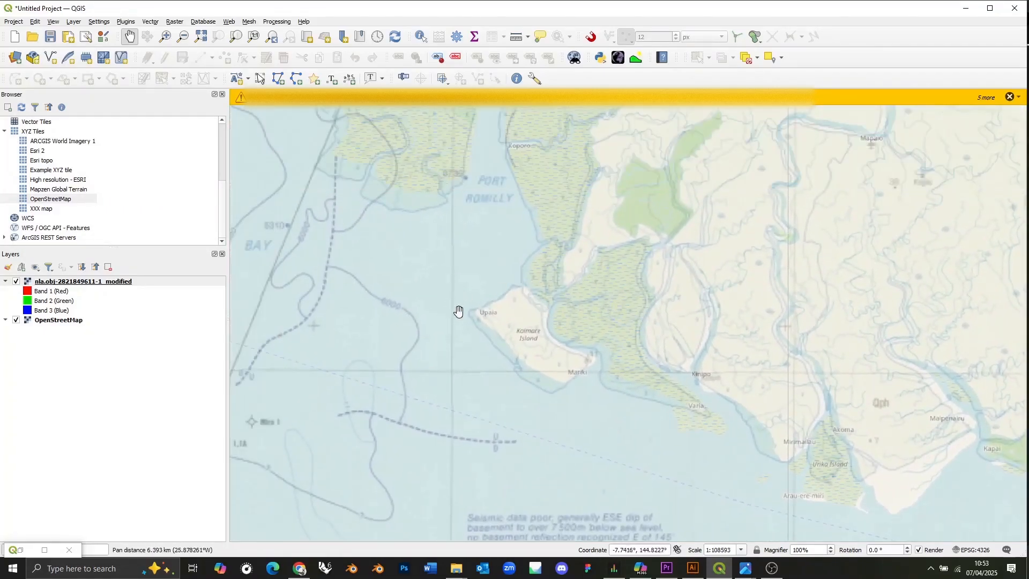
{"action": "left_click_drag", "start_coordinate": [523, 185], "coordinate": [548, 299]}
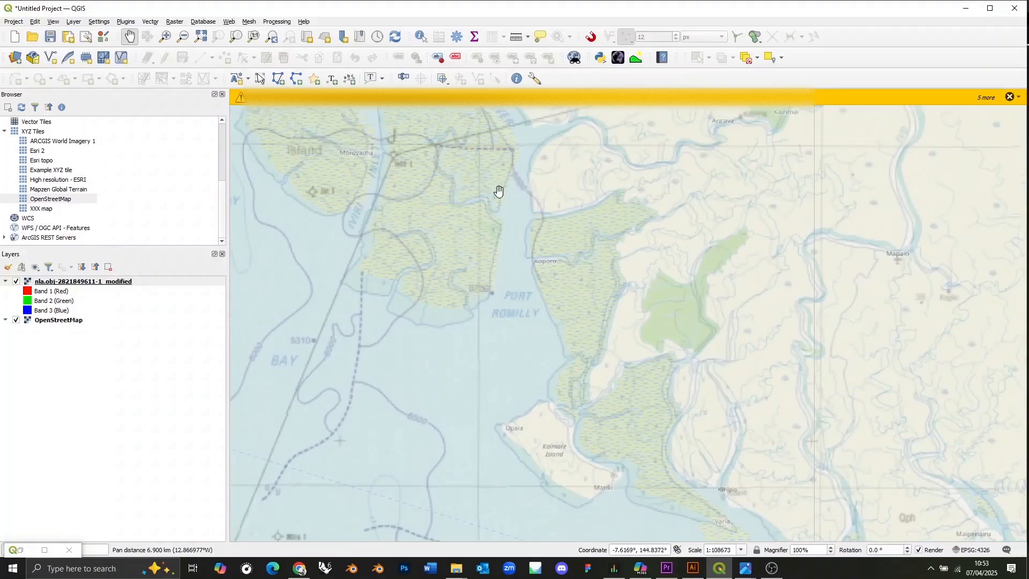
{"action": "left_click_drag", "start_coordinate": [358, 332], "coordinate": [593, 331]}
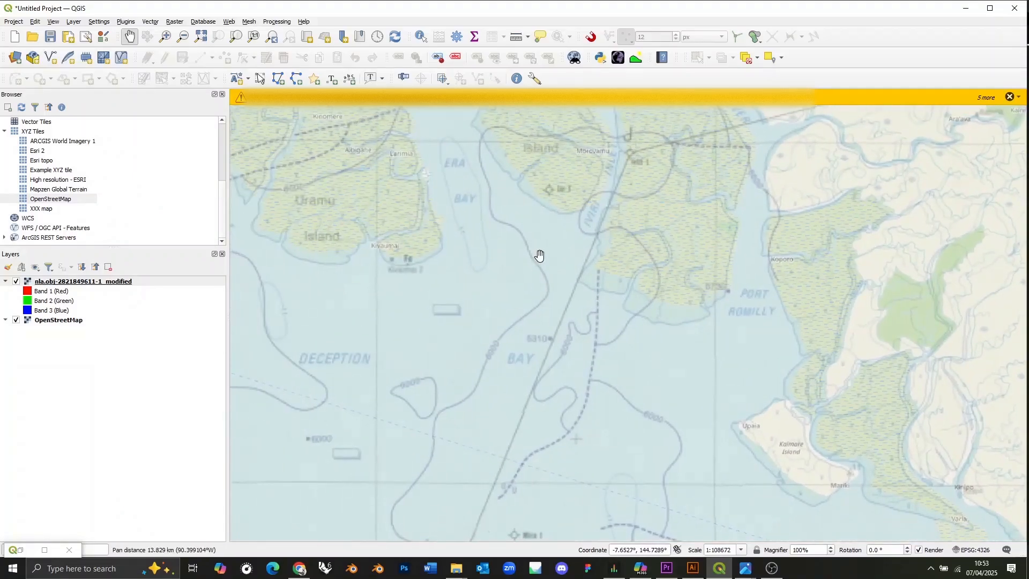
- Examine the alignment across the Gulf of Papua and at the control points along the map frame's southern edge
{"action": "scroll", "coordinate": [538, 255], "scroll_direction": "down", "scroll_amount": 1}
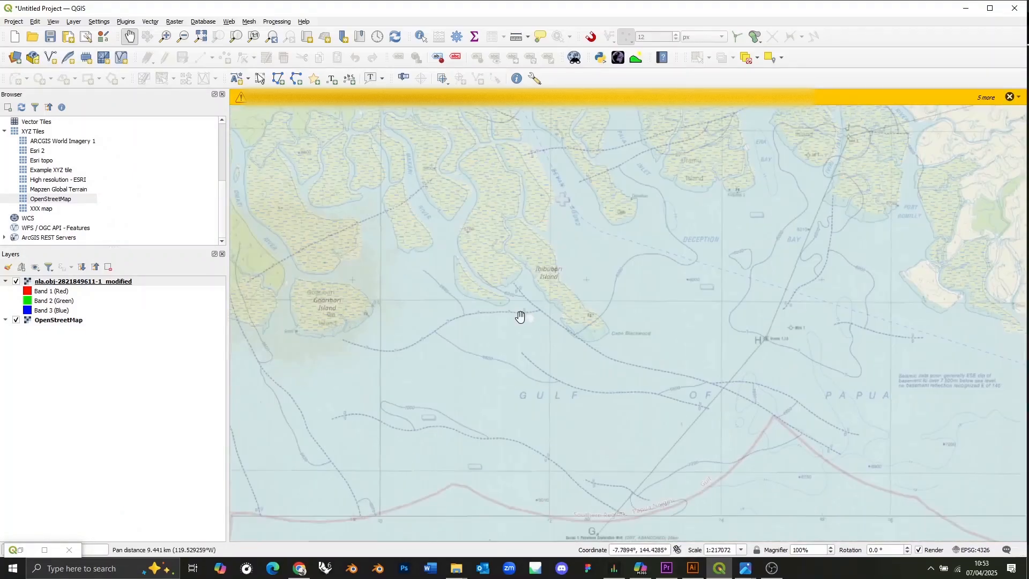
{"action": "left_click_drag", "start_coordinate": [373, 334], "coordinate": [411, 365]}
{"action": "left_click_drag", "start_coordinate": [446, 405], "coordinate": [400, 277]}
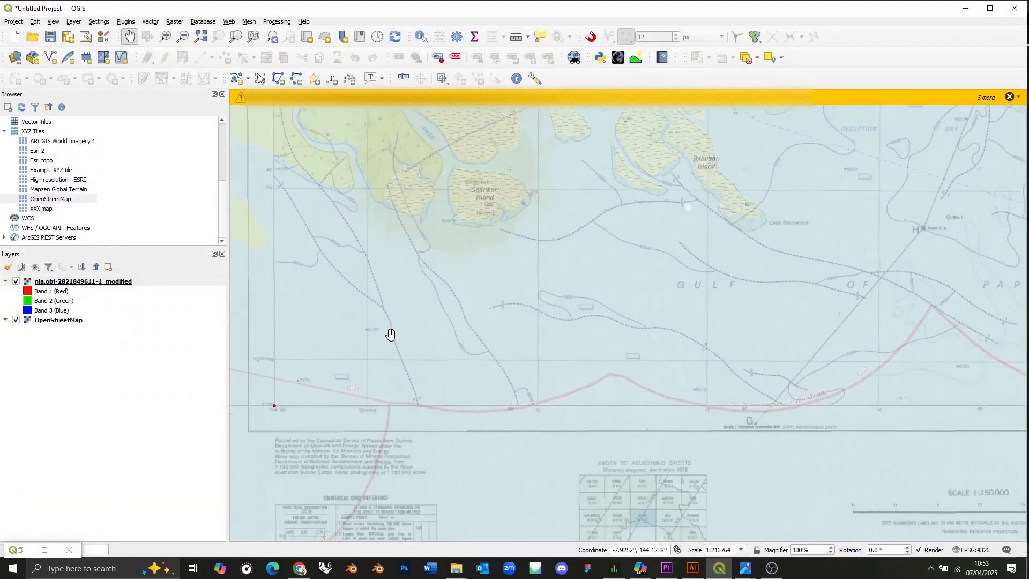
{"action": "scroll", "coordinate": [338, 380], "scroll_direction": "down", "scroll_amount": 1}
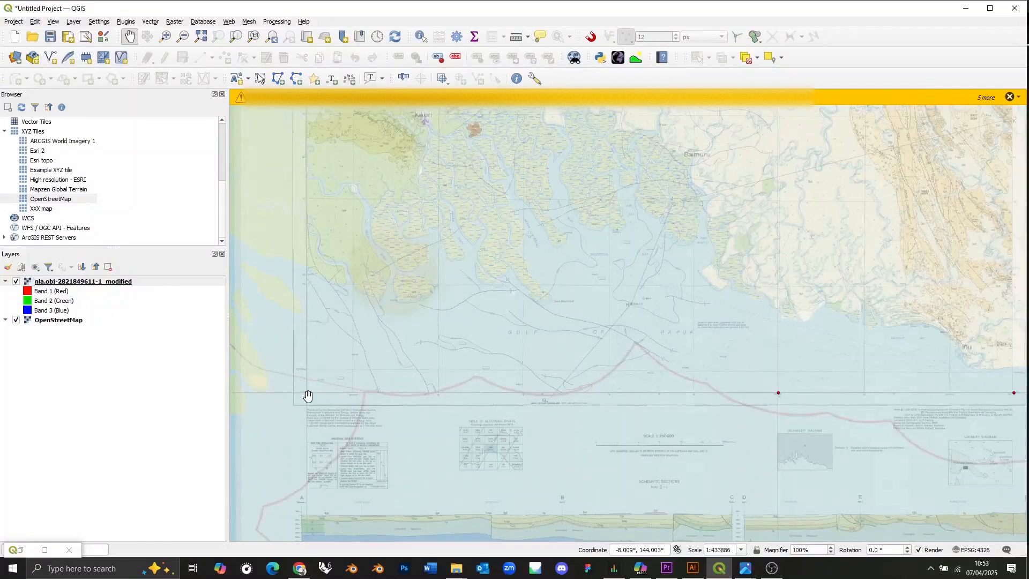
{"action": "left_click_drag", "start_coordinate": [788, 379], "coordinate": [632, 404]}
{"action": "scroll", "coordinate": [637, 398], "scroll_direction": "up", "scroll_amount": 3}
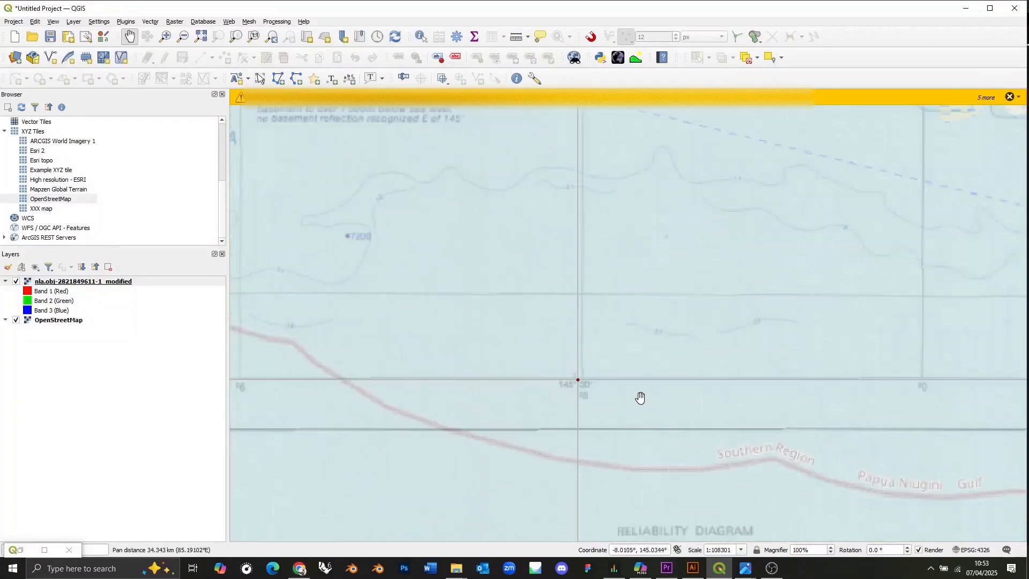
{"action": "scroll", "coordinate": [526, 329], "scroll_direction": "down", "scroll_amount": 2}
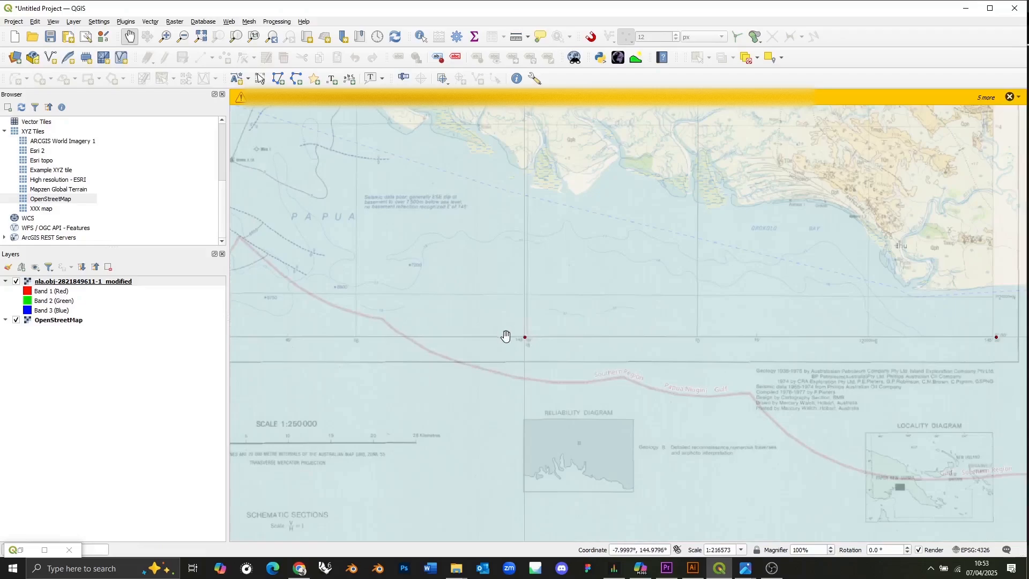
{"action": "scroll", "coordinate": [496, 341], "scroll_direction": "down", "scroll_amount": 1}
{"action": "left_click_drag", "start_coordinate": [496, 276], "coordinate": [548, 284]}
{"action": "scroll", "coordinate": [524, 293], "scroll_direction": "down", "scroll_amount": 1}
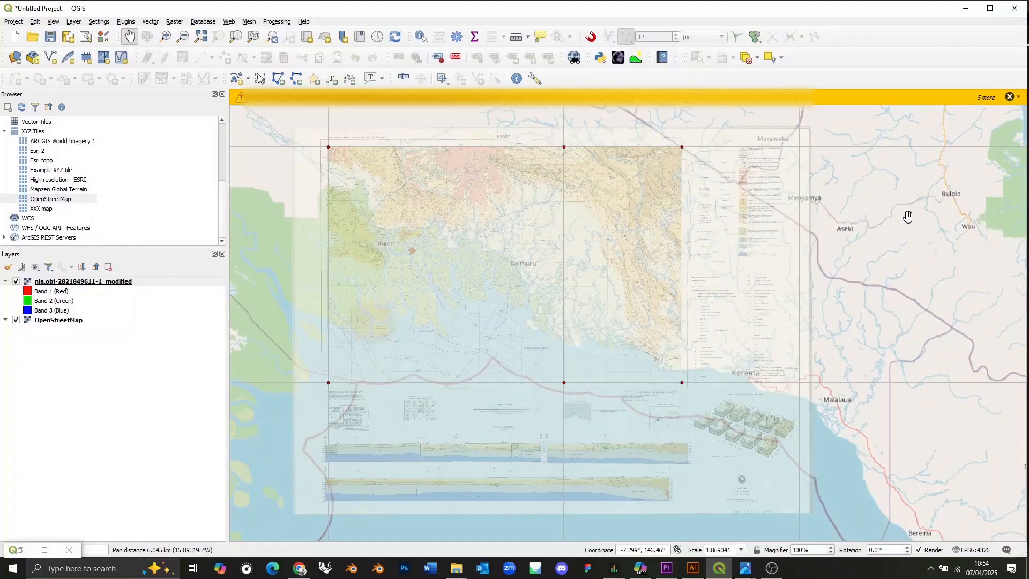